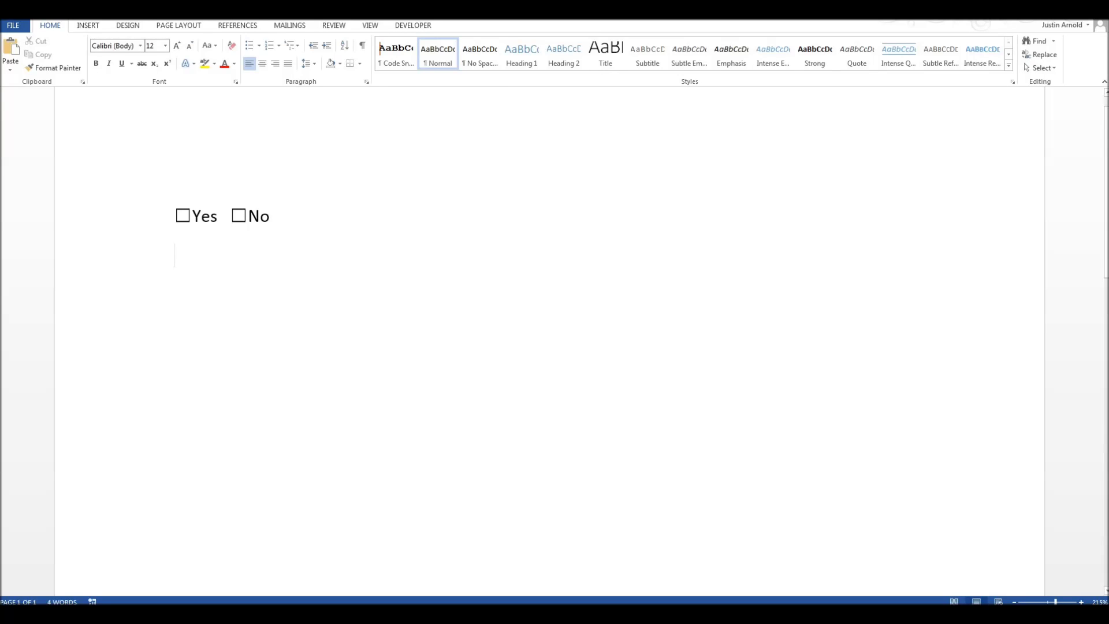
Try out the Yes and No check boxes by ticking and clearing them.
left_click(182, 216)
left_click(239, 215)
left_click(183, 215)
left_click(239, 215)
left_click(223, 251)
type("☑☒☐")
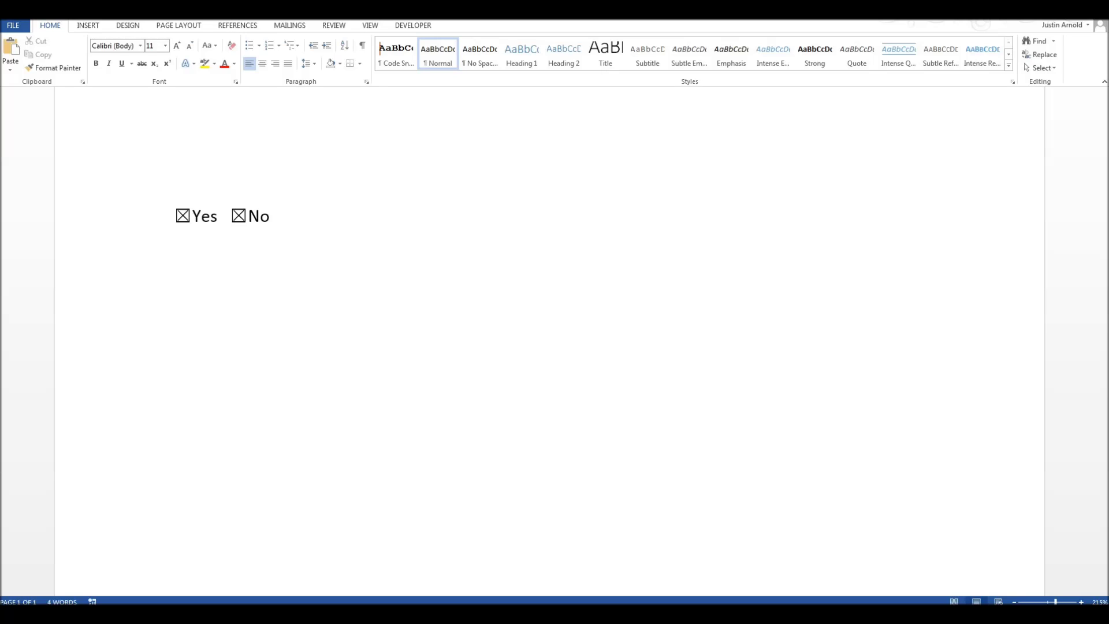
left_click(173, 252)
left_click(239, 215)
left_click(182, 215)
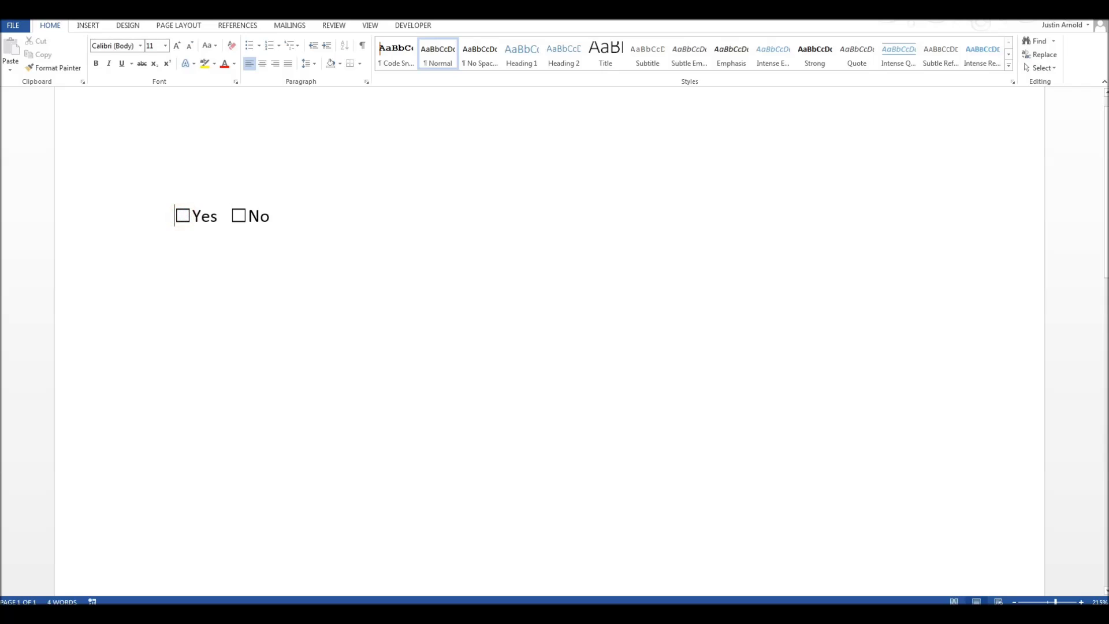
left_click(310, 226)
left_click(183, 215)
left_click(239, 215)
left_click(238, 216)
Add two lines below the Yes/No row, each starting with an empty box symbol, labelled Red and Blue.
left_click(310, 221)
key("Return")
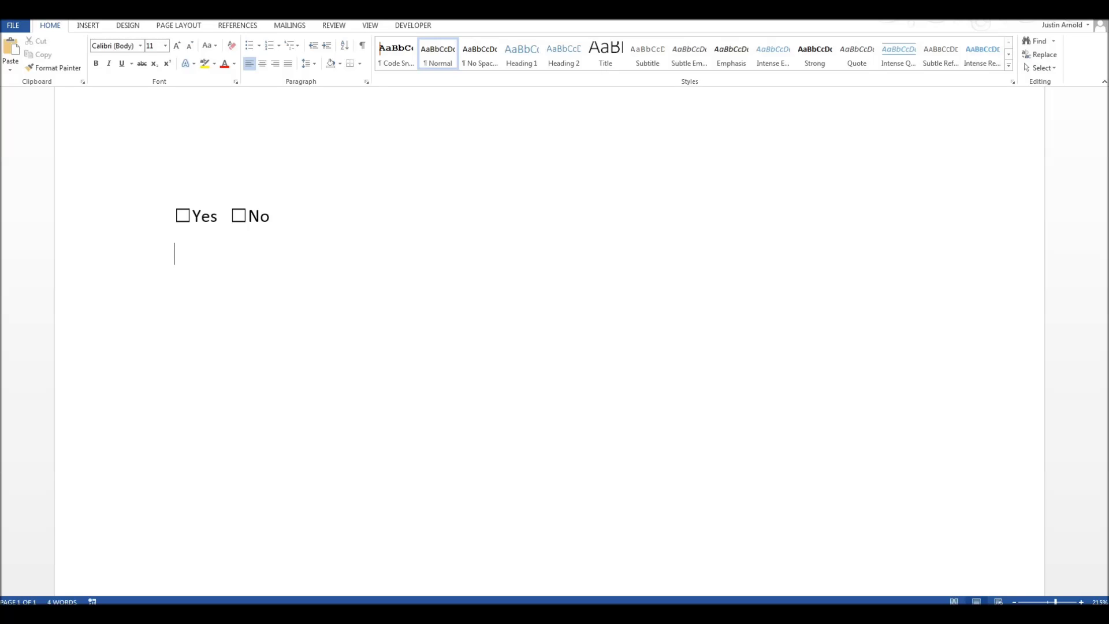
key("ctrl+v")
type("Red")
key("Return")
type("☐")
type("Blue")
key("Return")
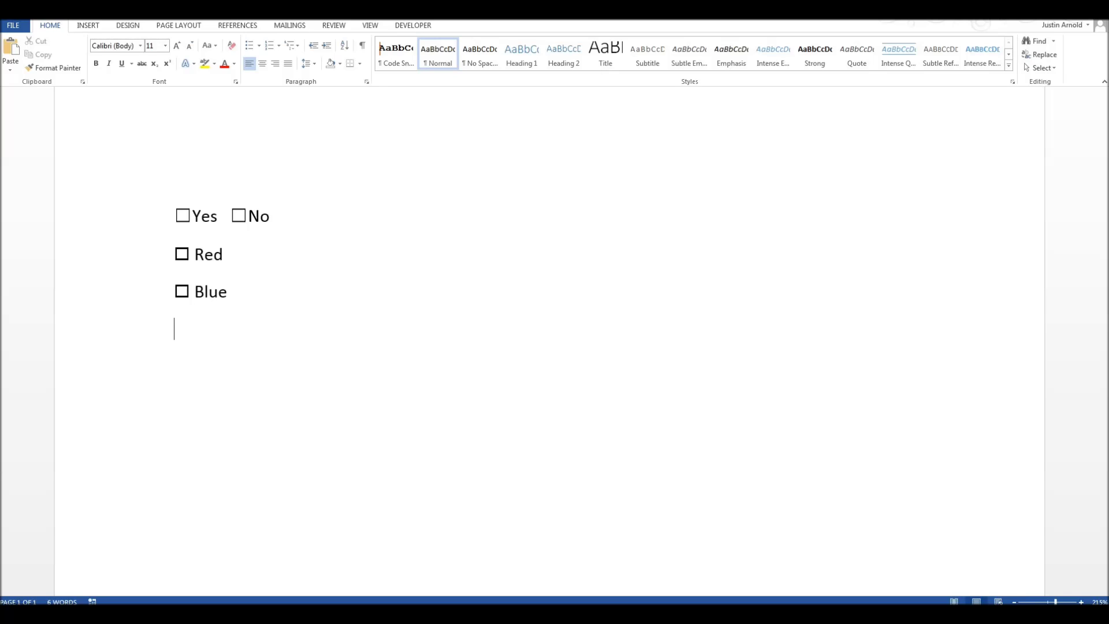
Inspect the box characters beside Red and Blue in the Symbol dialog without inserting anything.
double_click(181, 254)
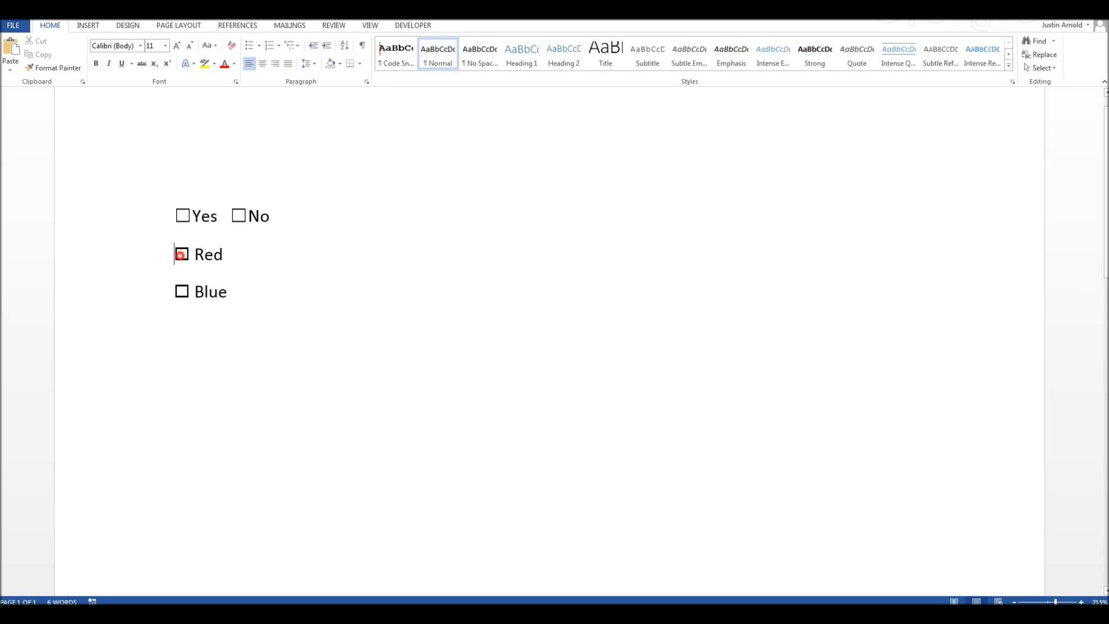
key("alt+n")
key("u")
key("m")
left_click(685, 368)
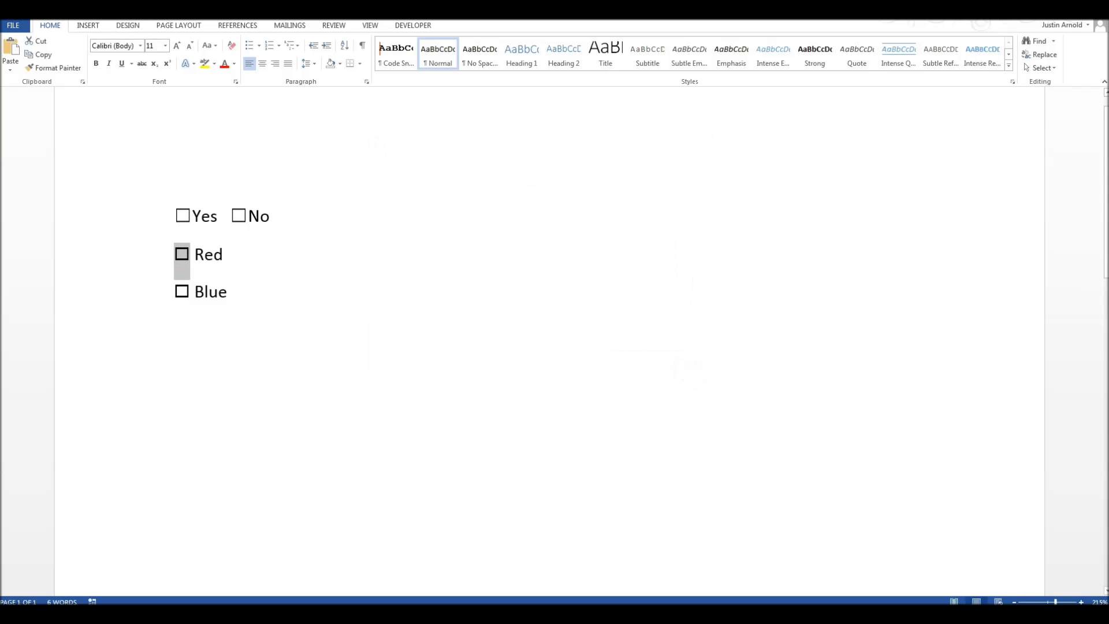
double_click(181, 291)
key("alt+n")
key("u")
key("m")
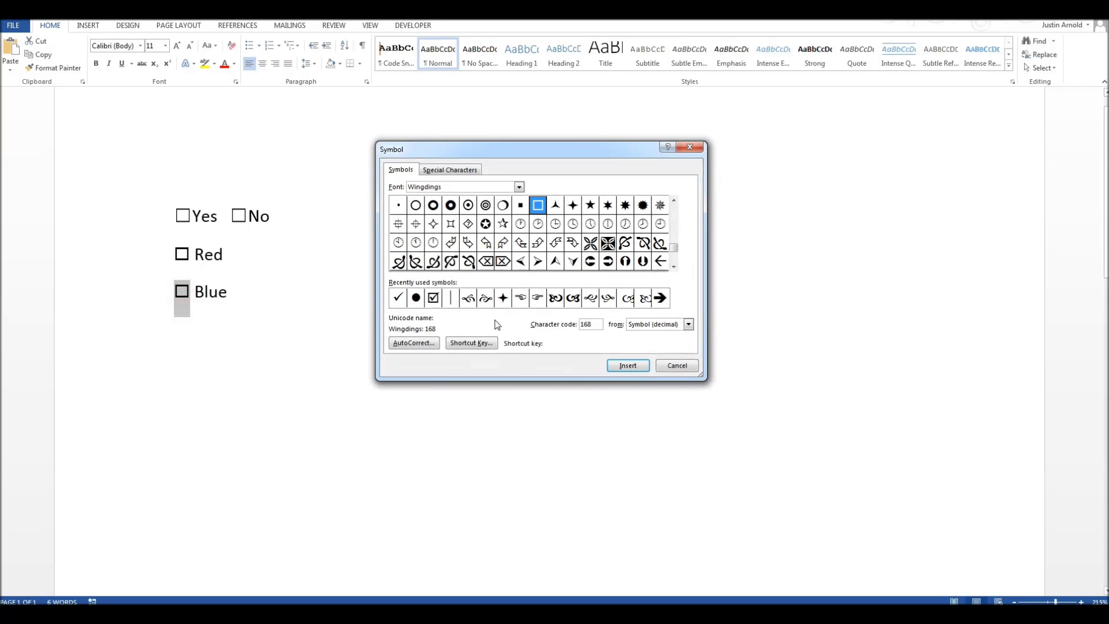
left_click(673, 369)
left_click(294, 270)
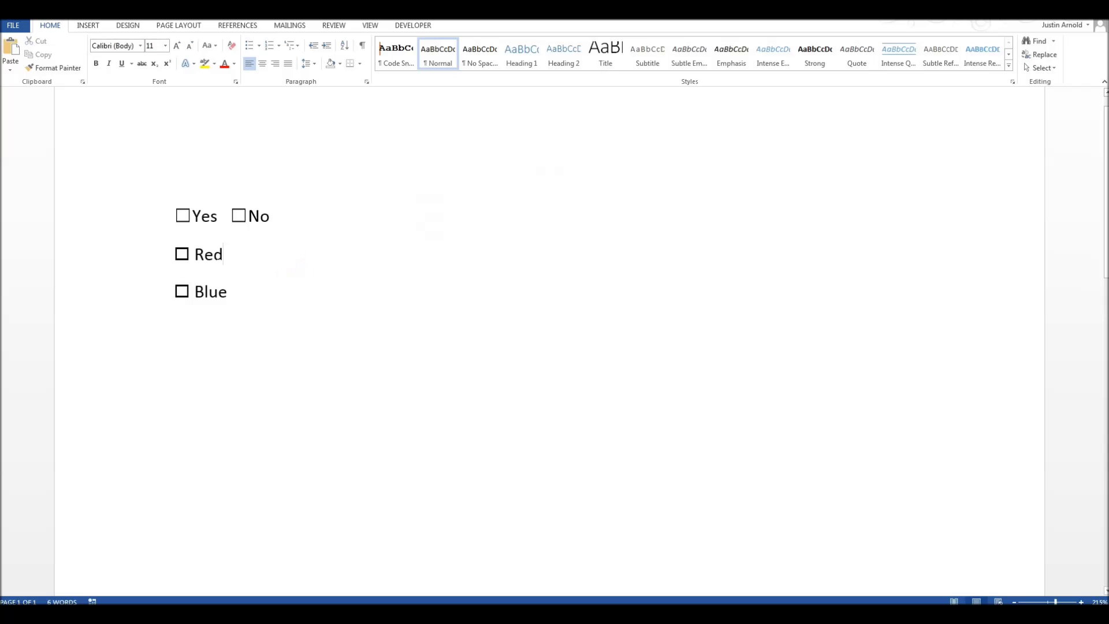
Tick and clear the Yes and No check boxes above the colour list.
left_click(235, 250)
left_click(182, 215)
left_click(239, 215)
left_click(183, 216)
left_click(239, 216)
left_click(259, 304)
key("Return")
Try to toggle the box beside Blue, and tick the Yes check box.
left_click(179, 289)
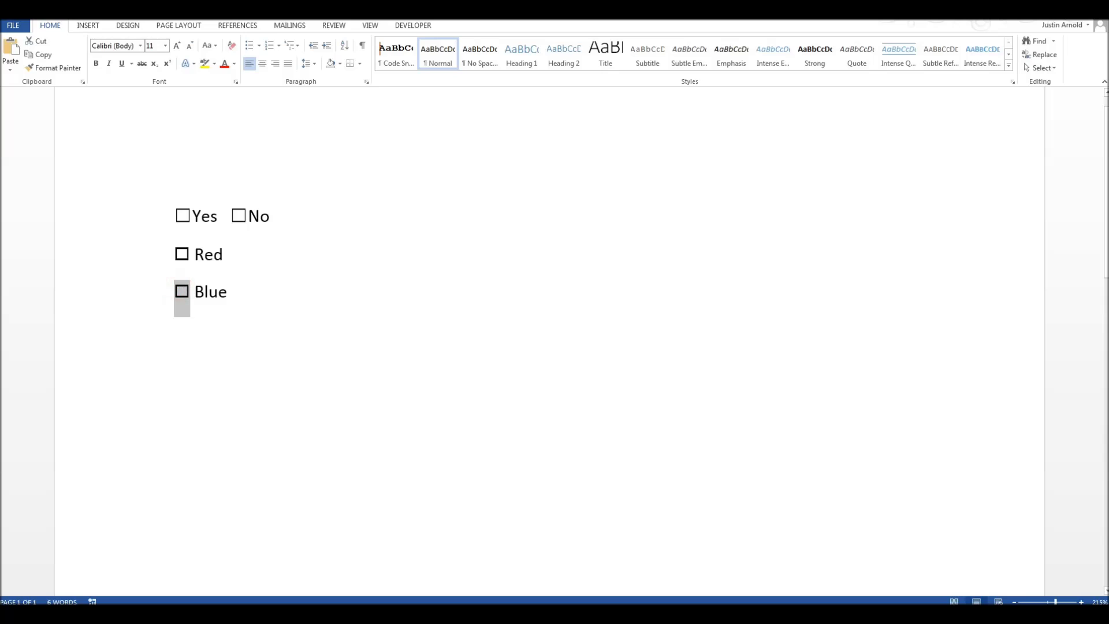
left_click(177, 215)
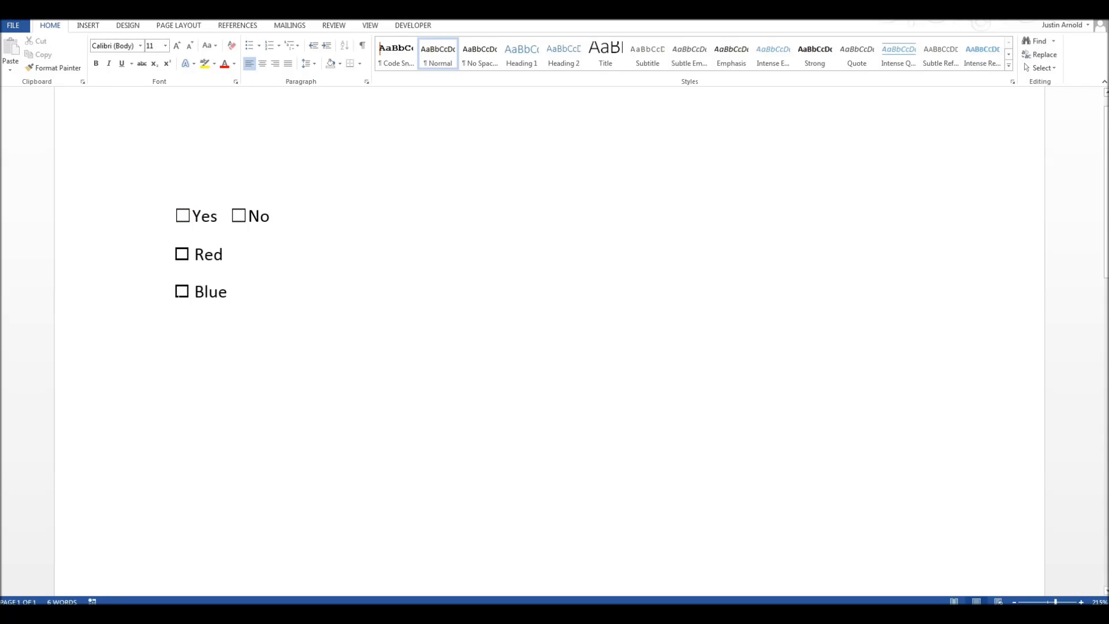
left_click(181, 291)
left_click(182, 215)
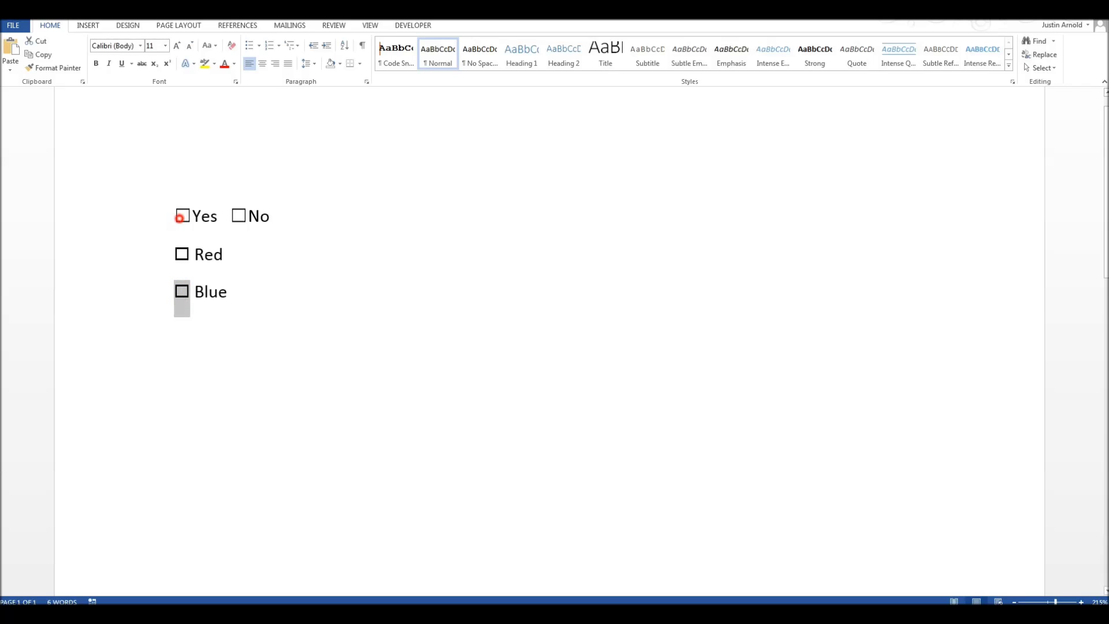
Replace the empty box symbol beside Blue with a crossed box symbol and start a new line below it.
left_click(179, 291)
left_click(181, 290)
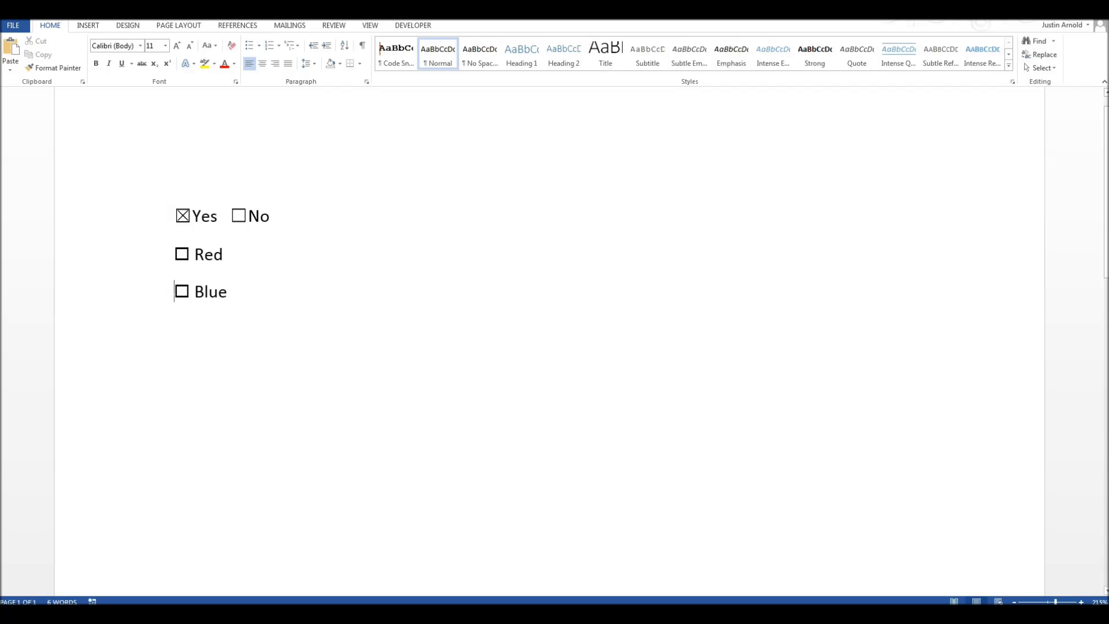
key("shift+Right")
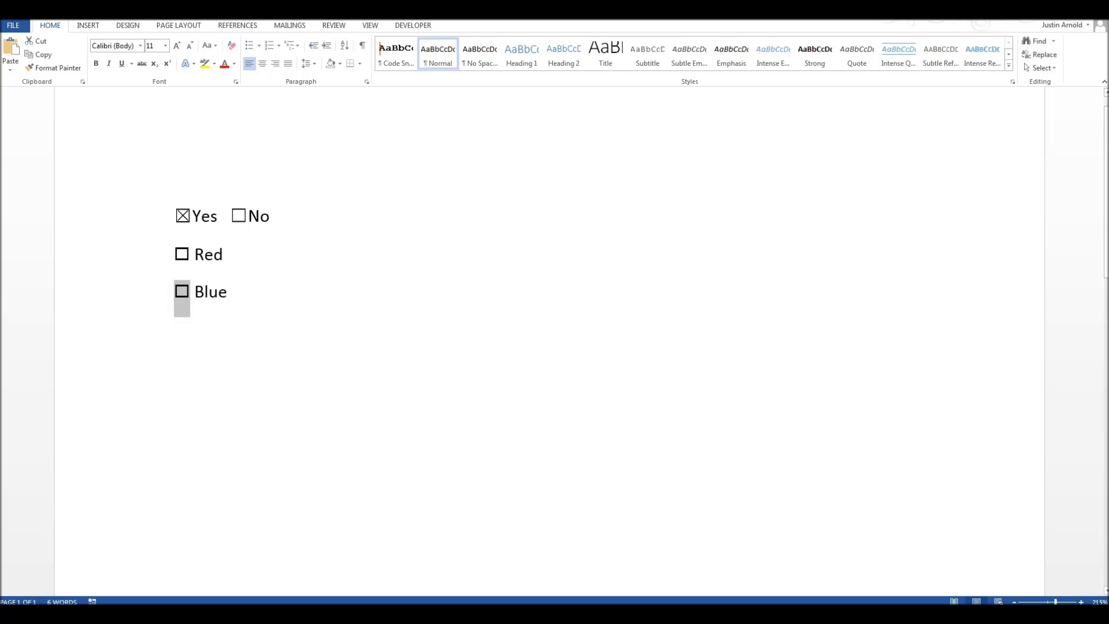
key("Delete")
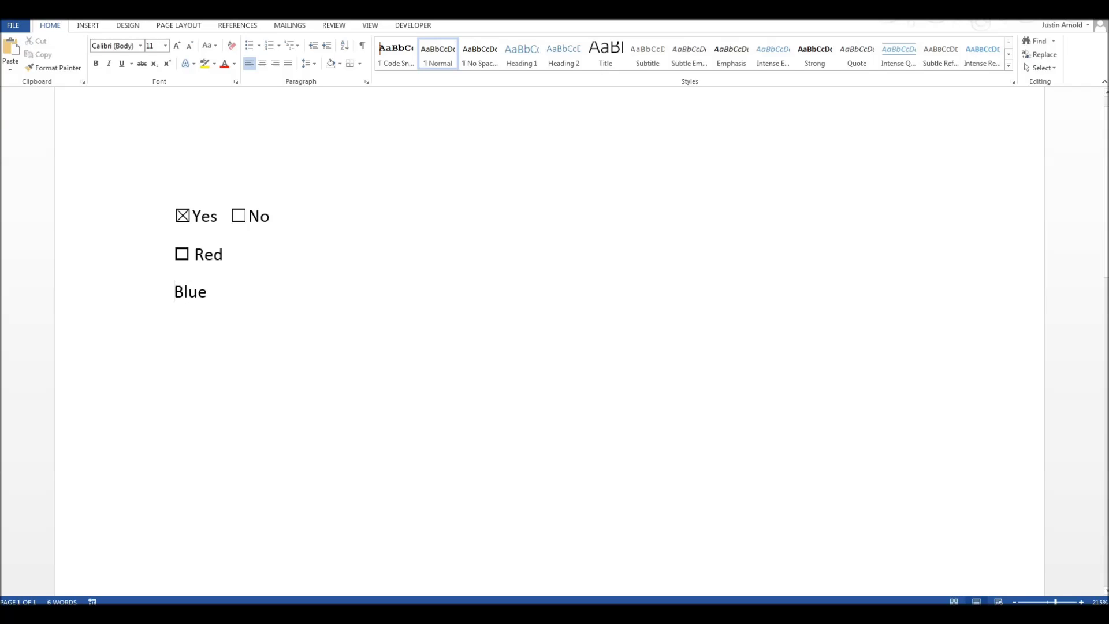
type("☑")
key("shift+Left")
key("shift+Left")
key("Delete")
key("ctrl+v")
left_click(271, 306)
key("Return")
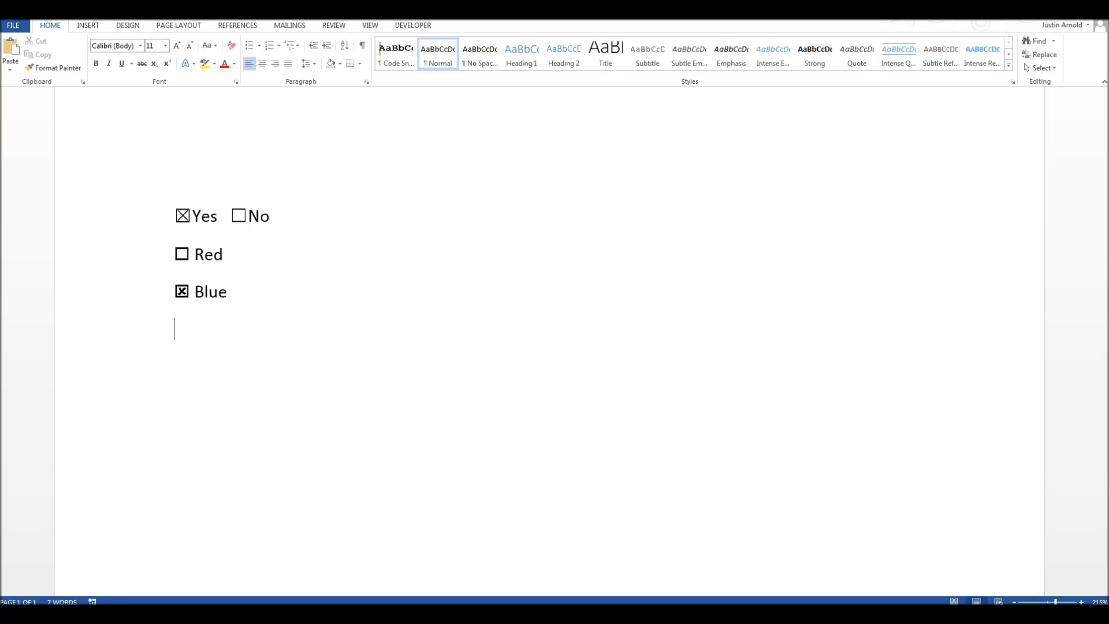
Clear and re-tick the Yes check box, and highlight the Red and Blue lines.
left_click(182, 215)
left_click(182, 216)
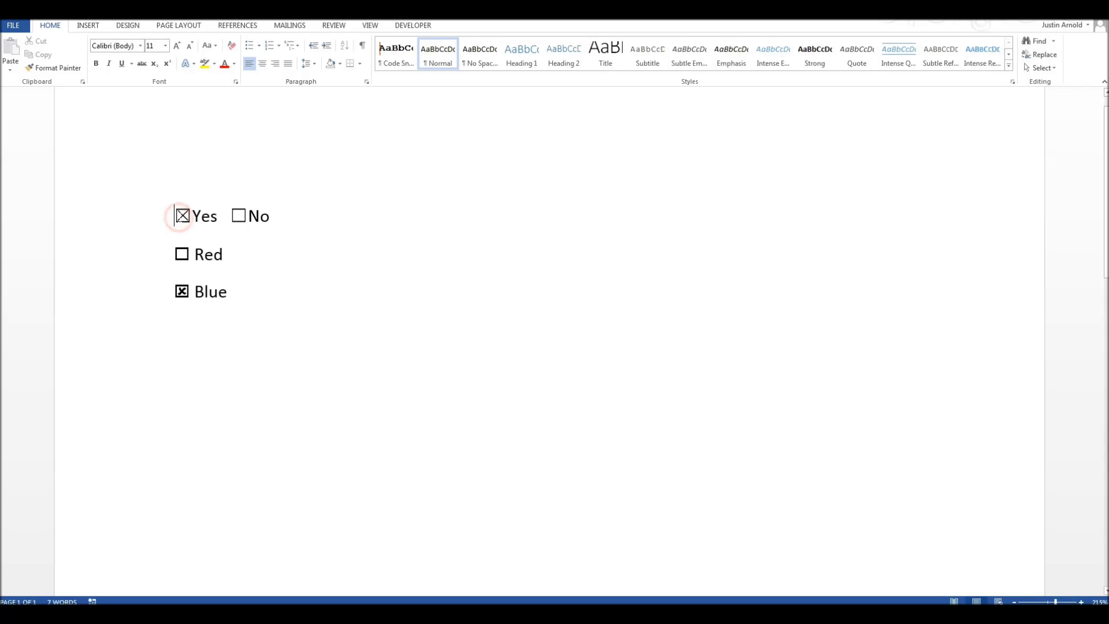
left_click_drag(140, 254, 185, 334)
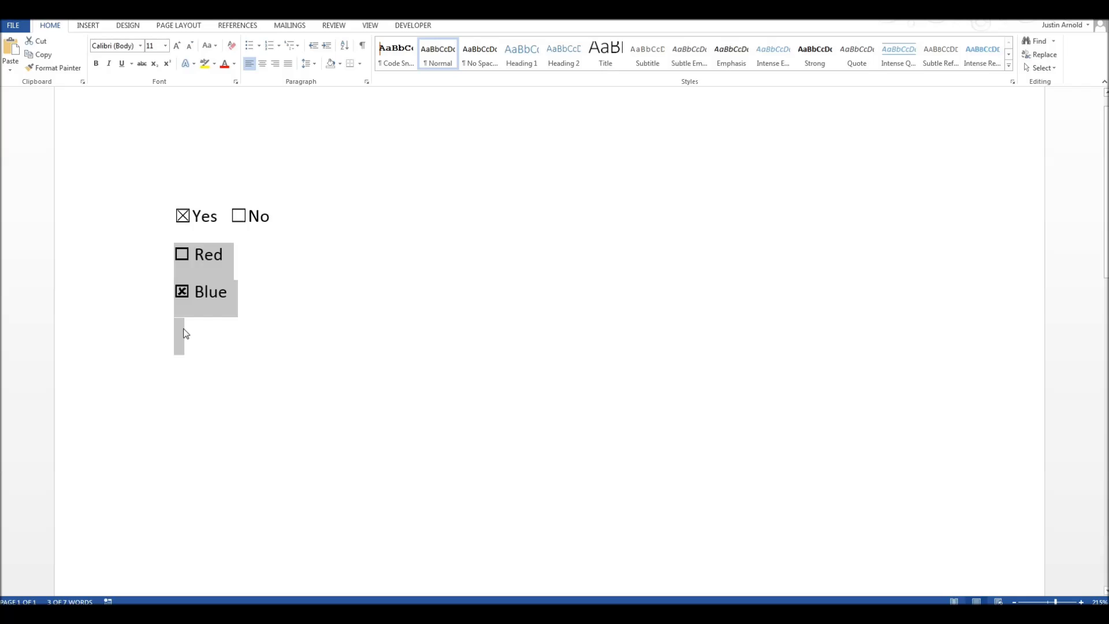
Insert a full-width horizontal line below the Blue line using three hyphens.
left_click(202, 358)
type("---")
key("Return")
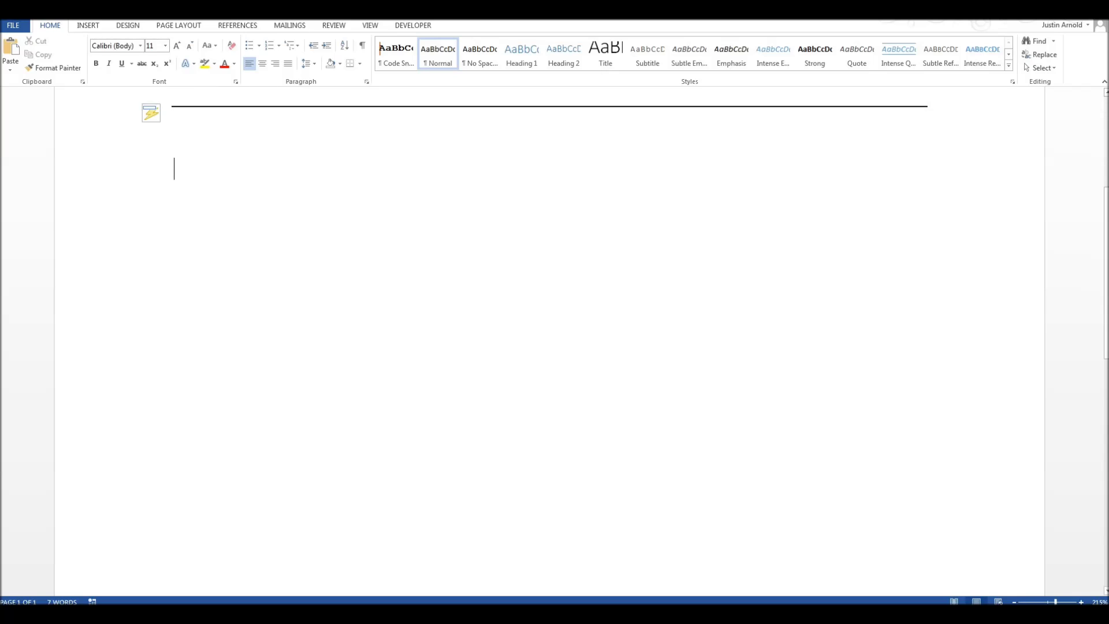
left_click(420, 27)
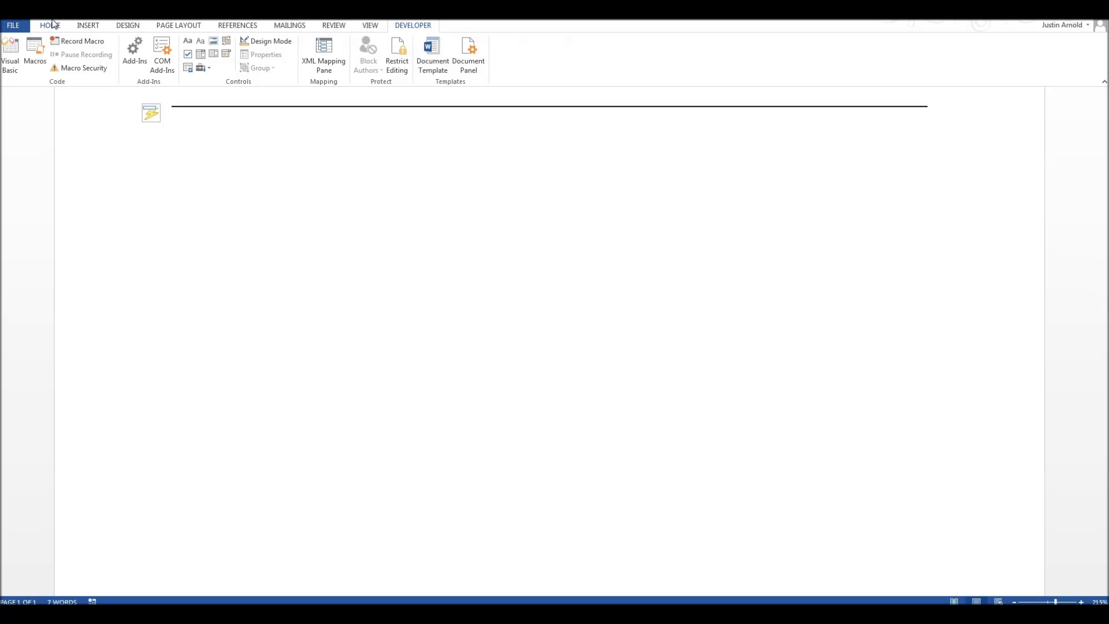
left_click(370, 26)
left_click(332, 25)
left_click(52, 26)
left_click(87, 26)
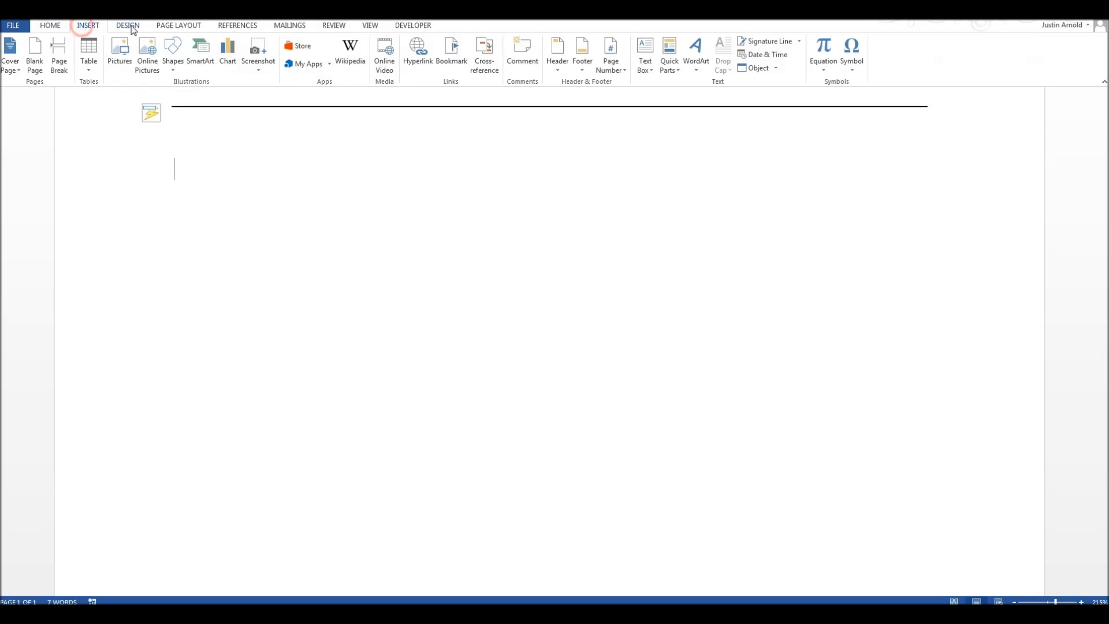
left_click(127, 26)
left_click(415, 26)
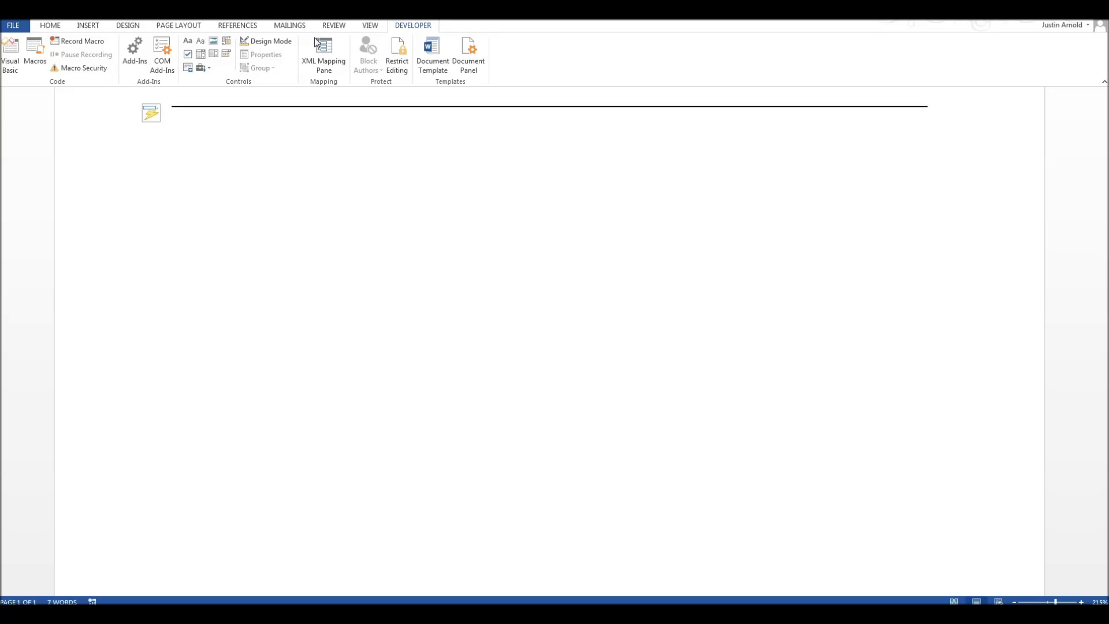
left_click(47, 26)
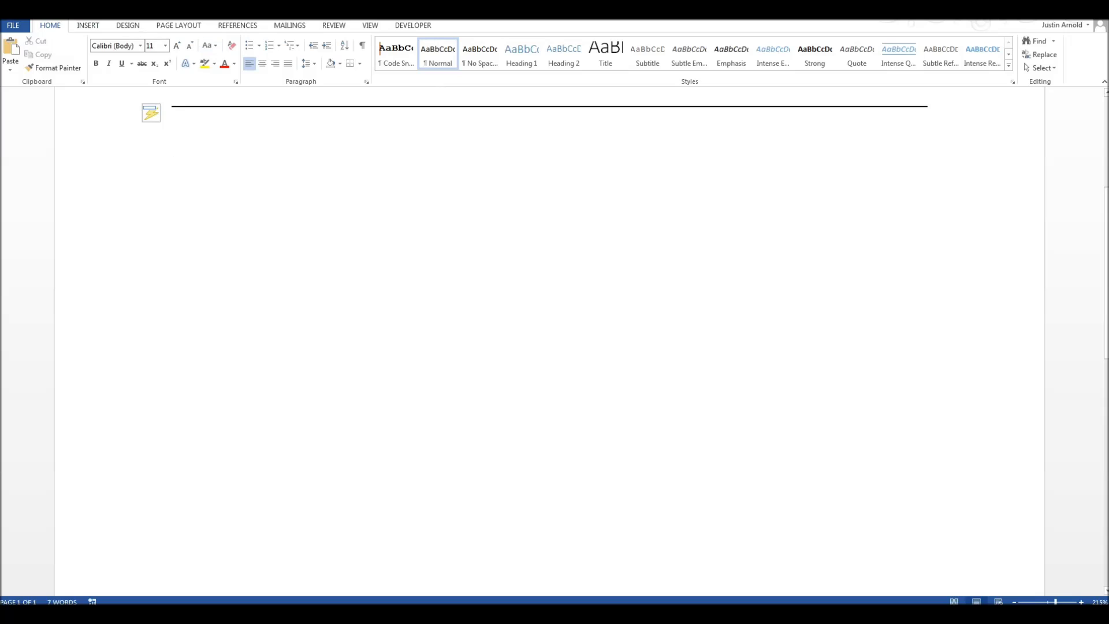
Customize the Ribbon so that Developer is enabled among the Main Tabs, and apply the options.
right_click(339, 84)
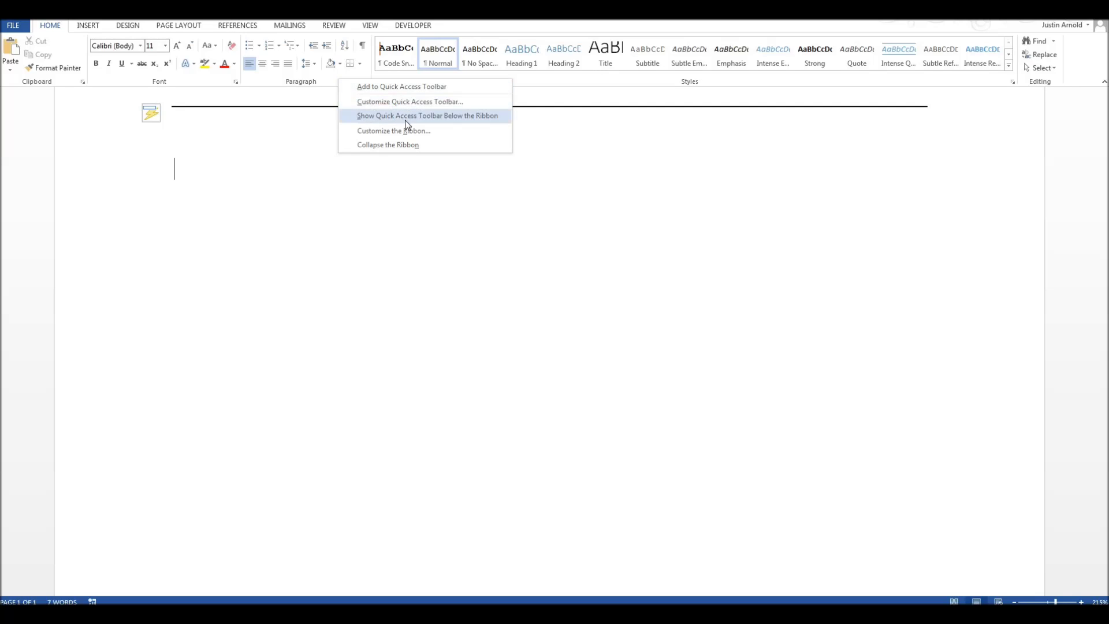
left_click(443, 132)
left_click_drag(510, 111, 493, 105)
left_click(542, 191)
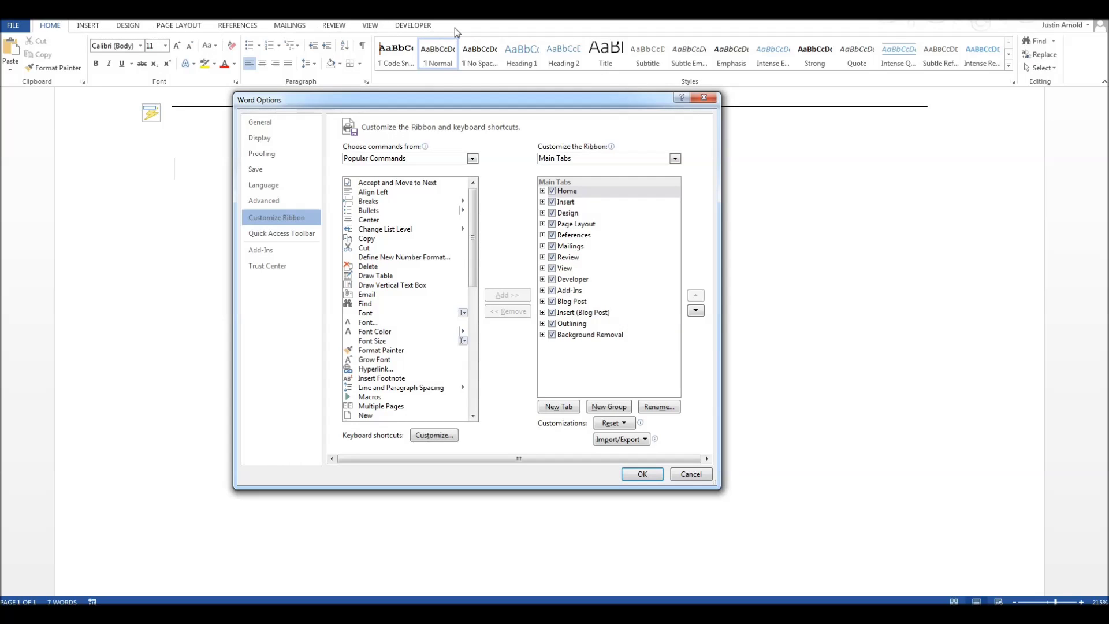
left_click(575, 280)
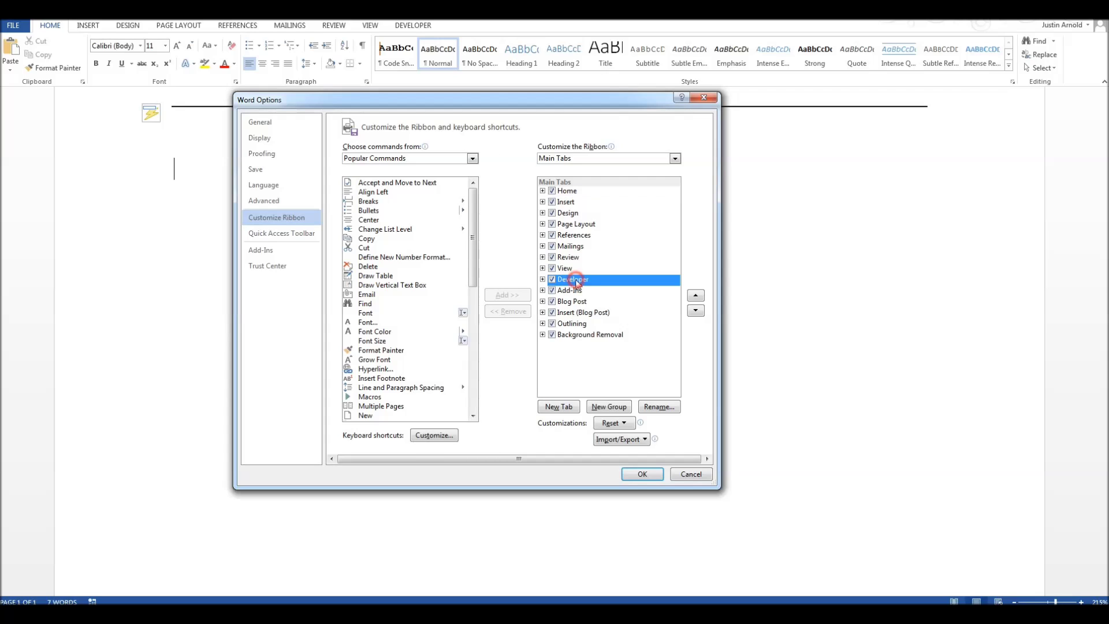
left_click(553, 280)
left_click(552, 280)
left_click(639, 473)
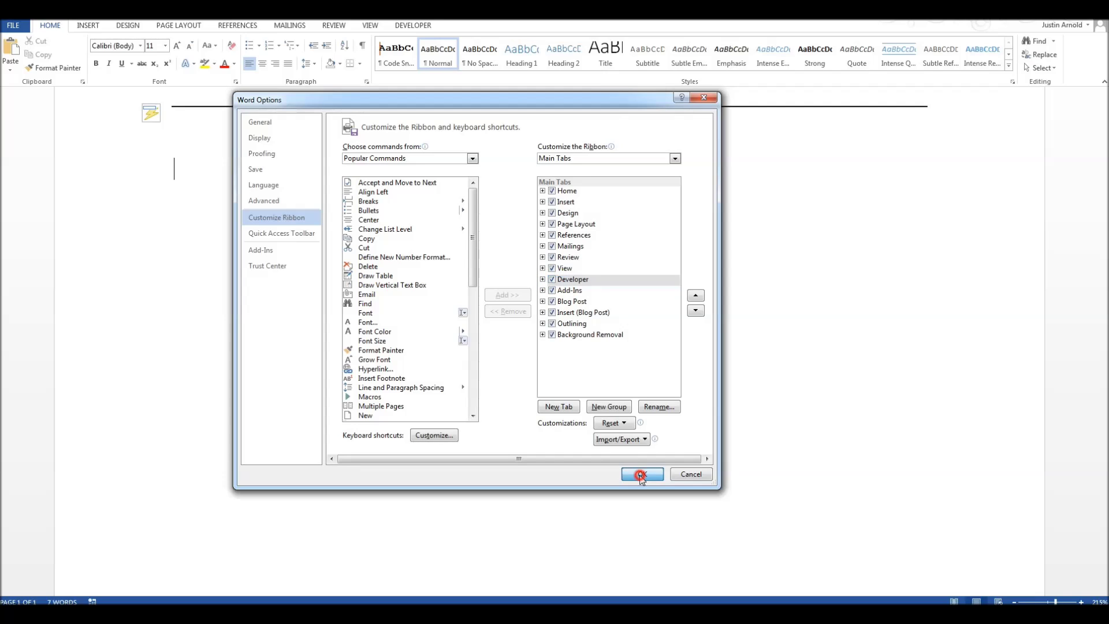
Insert a check box content control below the horizontal line and label it Yes.
left_click(412, 26)
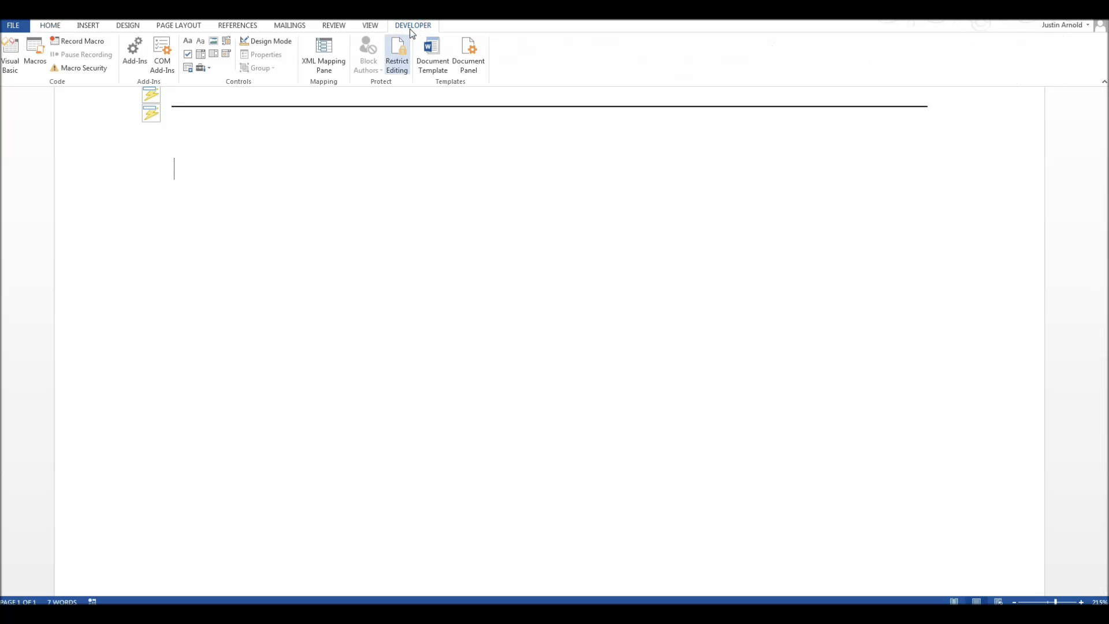
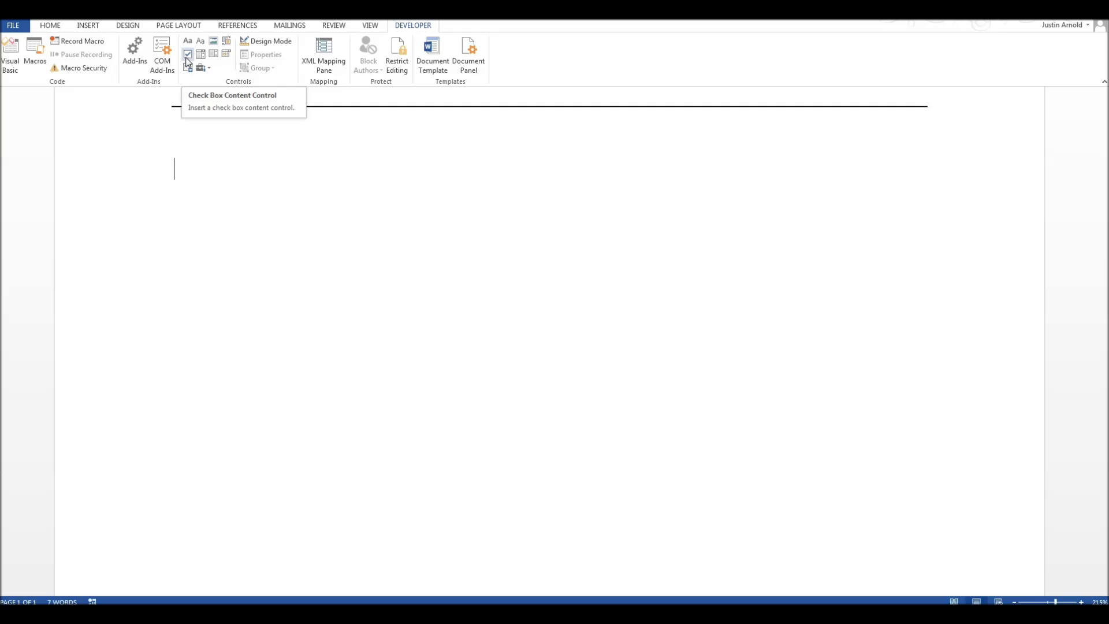
left_click(187, 54)
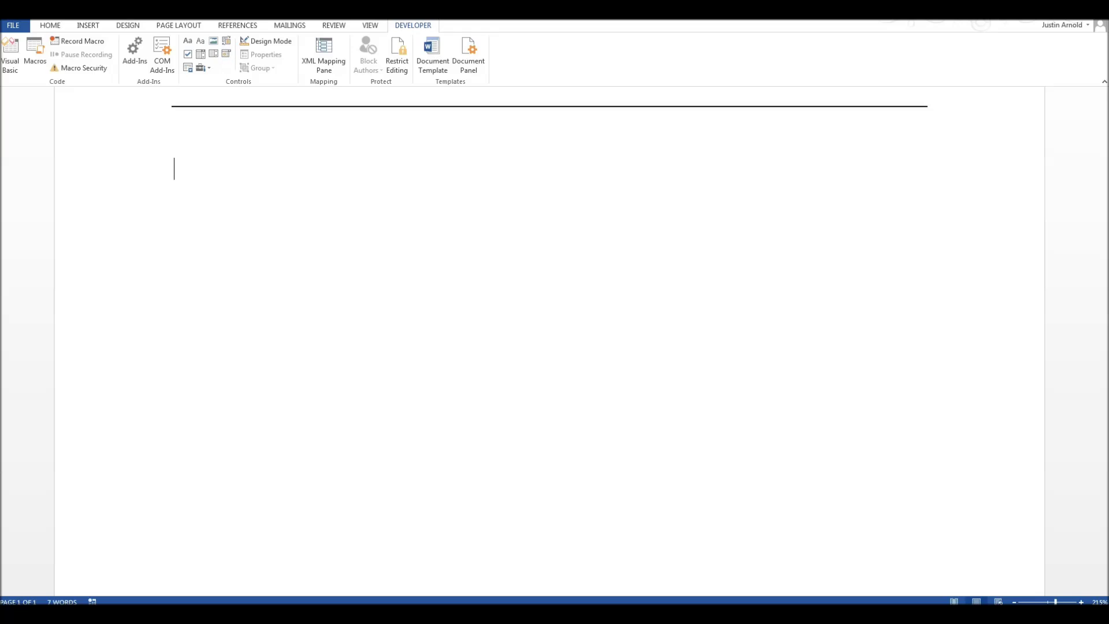
left_click(188, 55)
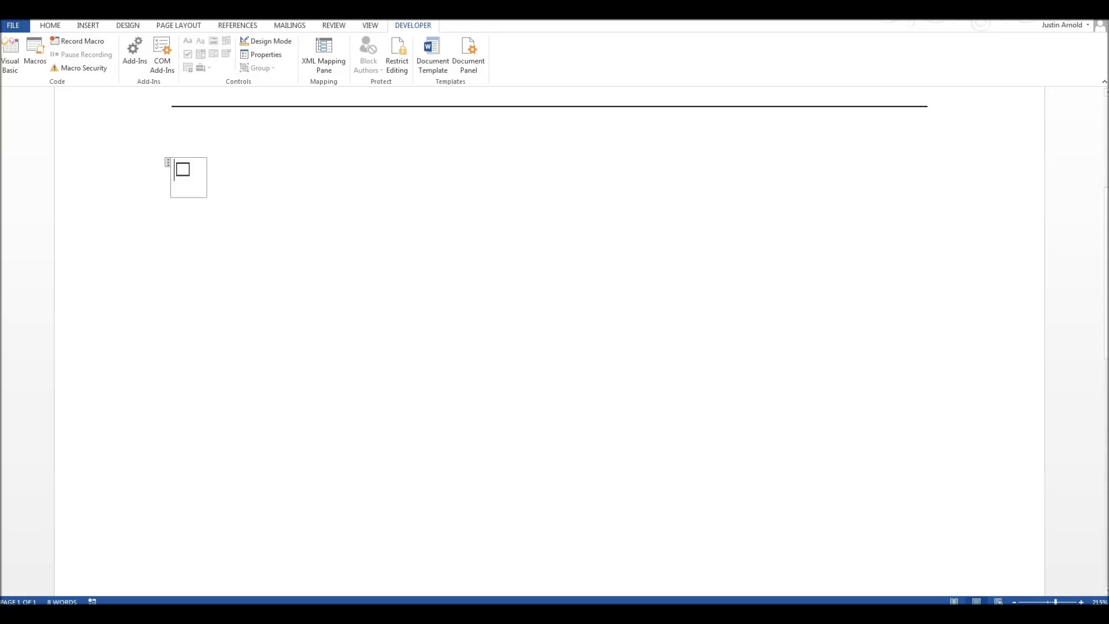
left_click(192, 169)
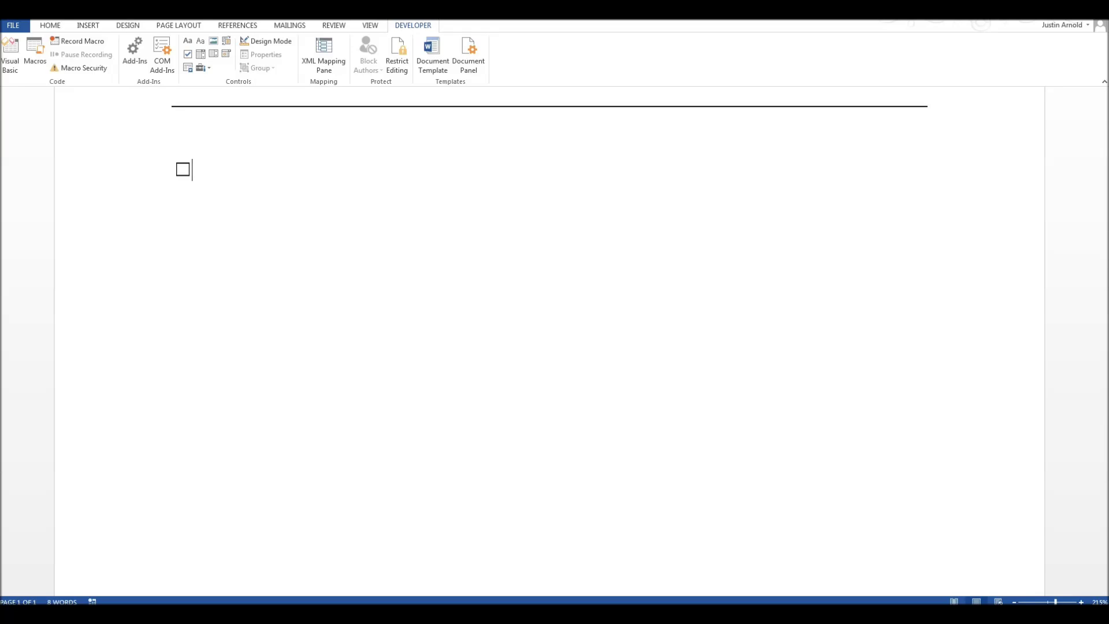
type("Yes")
Insert a second check box content control on the line below Yes, label it No, and start a new line.
left_click(188, 54)
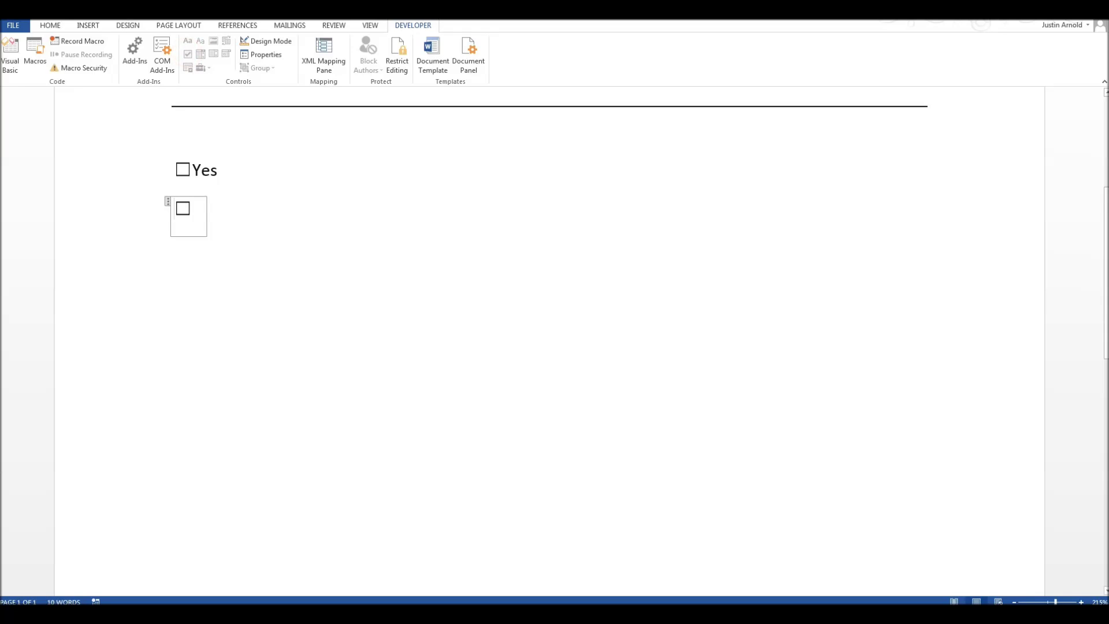
left_click(192, 208)
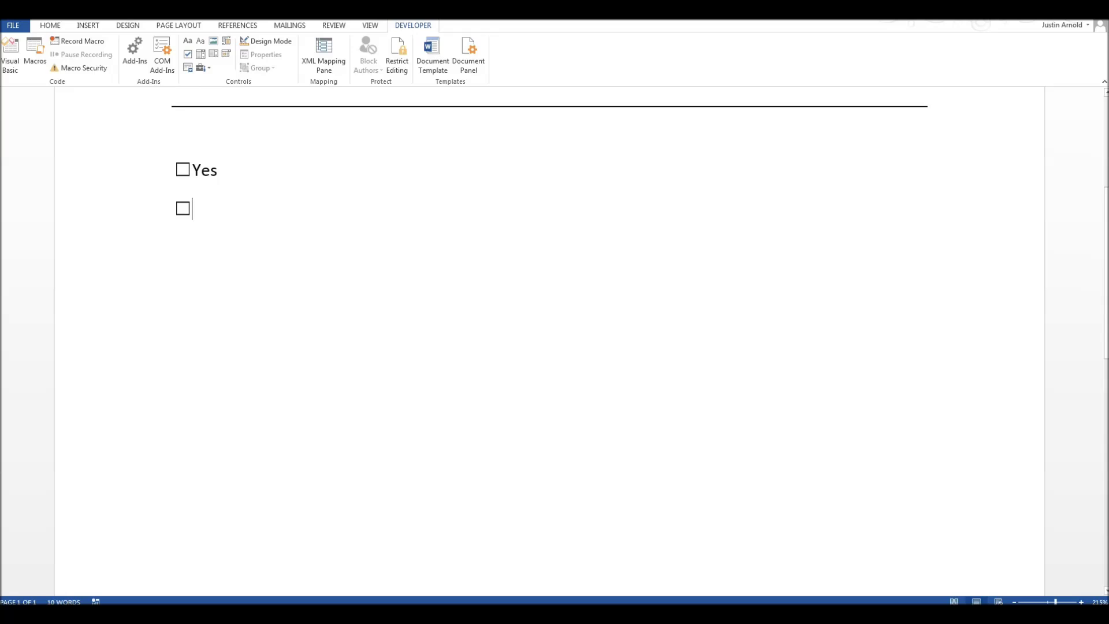
type("No")
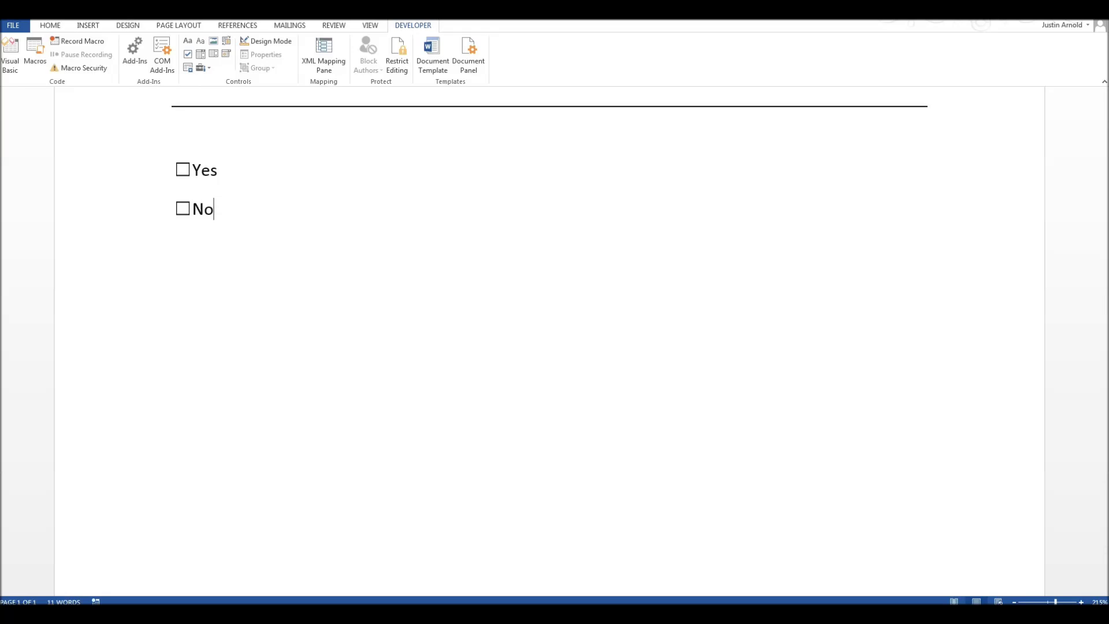
key("Return")
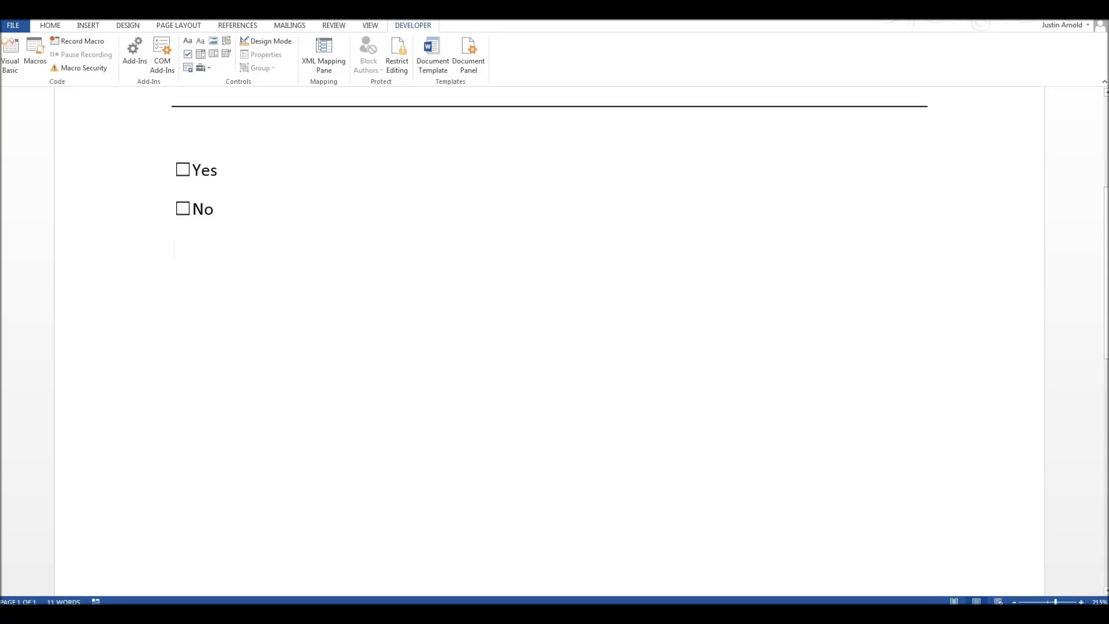
Test the Yes and No check boxes below the horizontal line by checking and unchecking each one.
left_click(182, 169)
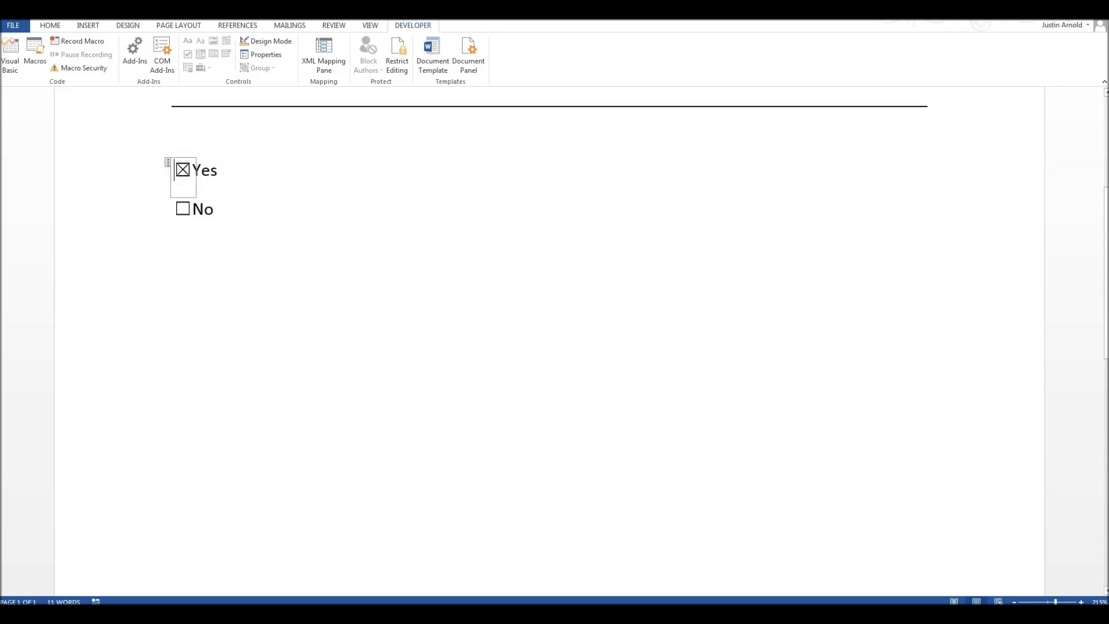
left_click(182, 169)
left_click(183, 209)
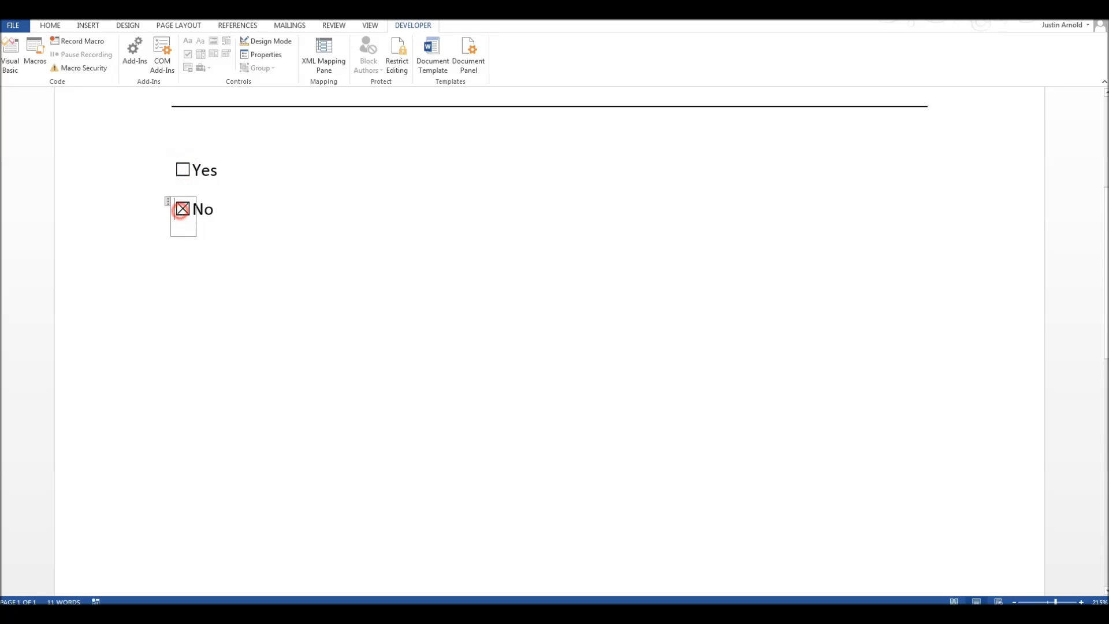
left_click(183, 208)
left_click(251, 224)
Check and uncheck the Yes and No boxes on the first line of the document for comparison.
scroll(252, 224, "up", 3)
left_click(182, 215)
left_click(182, 215)
left_click(239, 215)
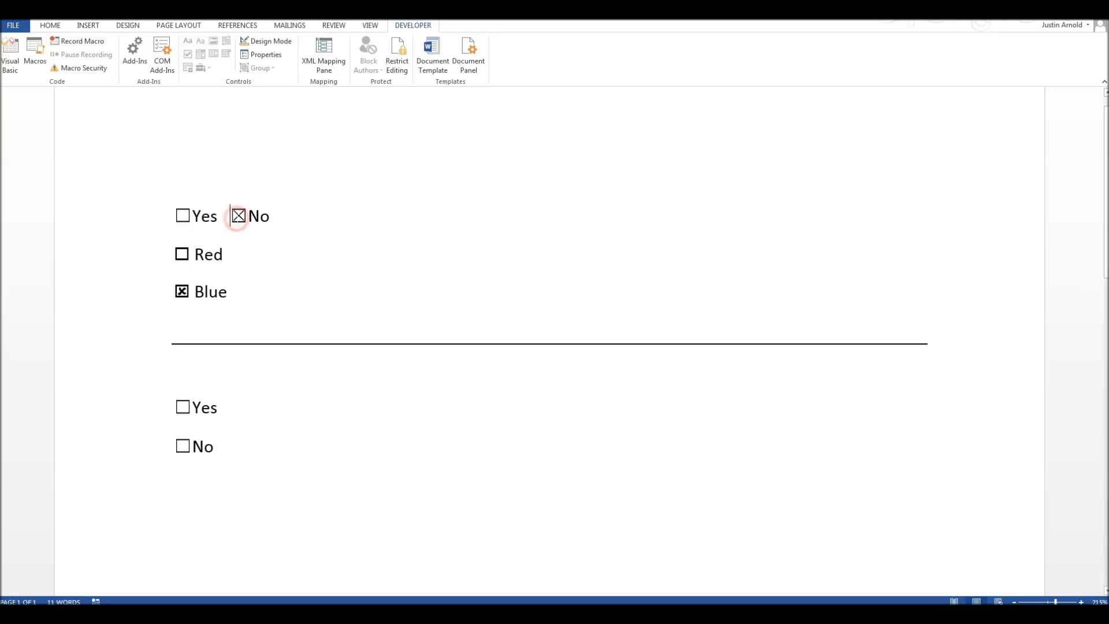
left_click(239, 215)
Return to the check boxes below the horizontal line and toggle Yes and No on and off again.
scroll(182, 215, "down", 3)
left_click(183, 169)
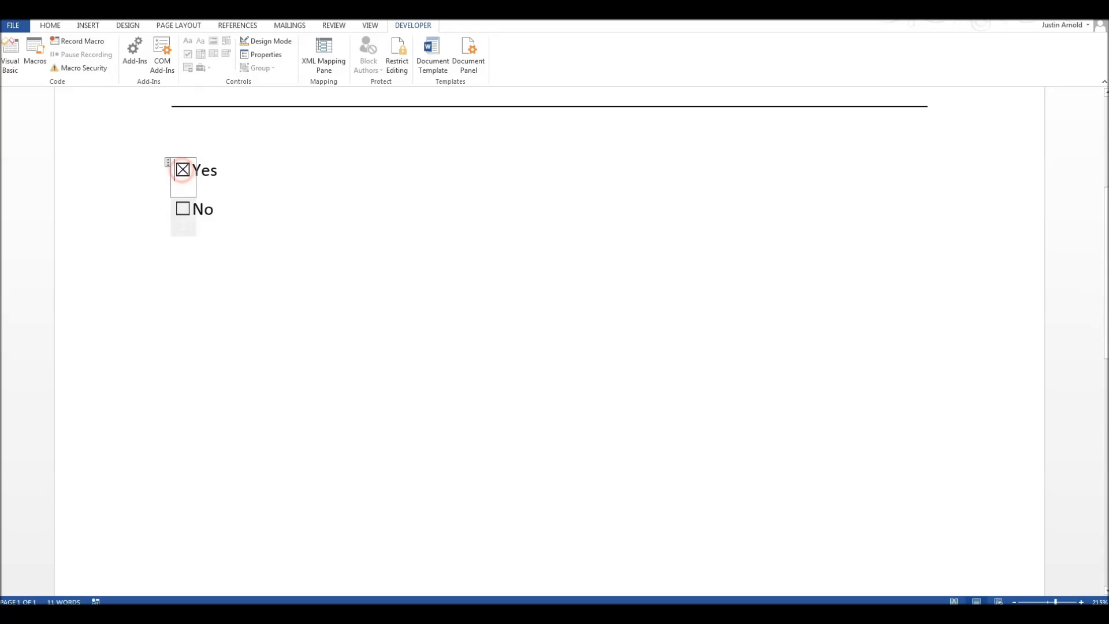
left_click(183, 169)
left_click(182, 208)
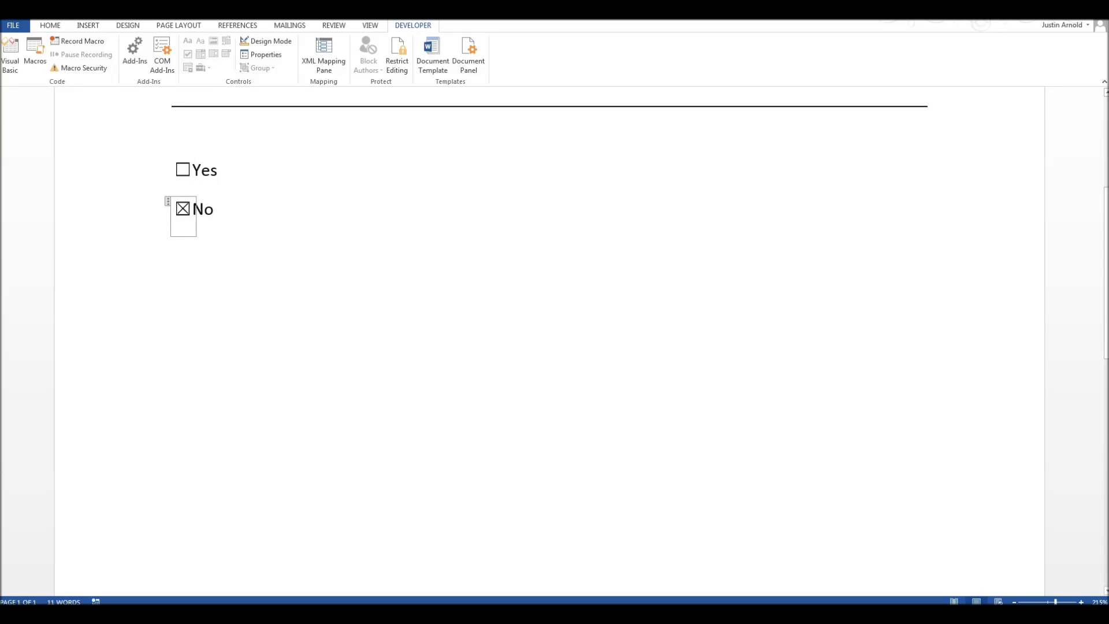
left_click(183, 209)
left_click(263, 230)
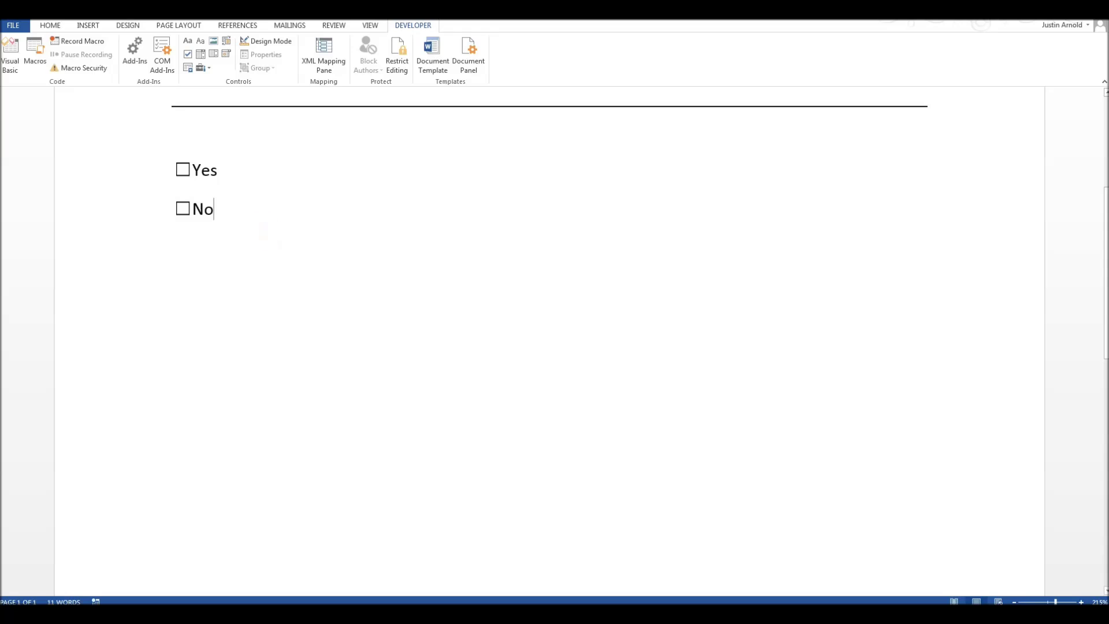
left_click(183, 208)
left_click(182, 209)
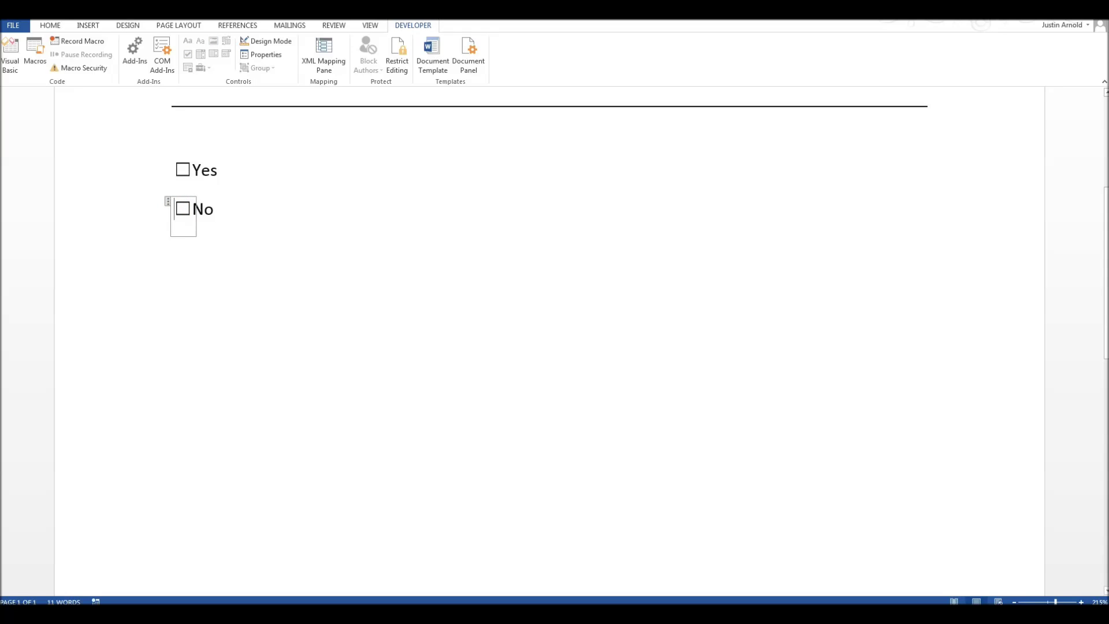
left_click(263, 210)
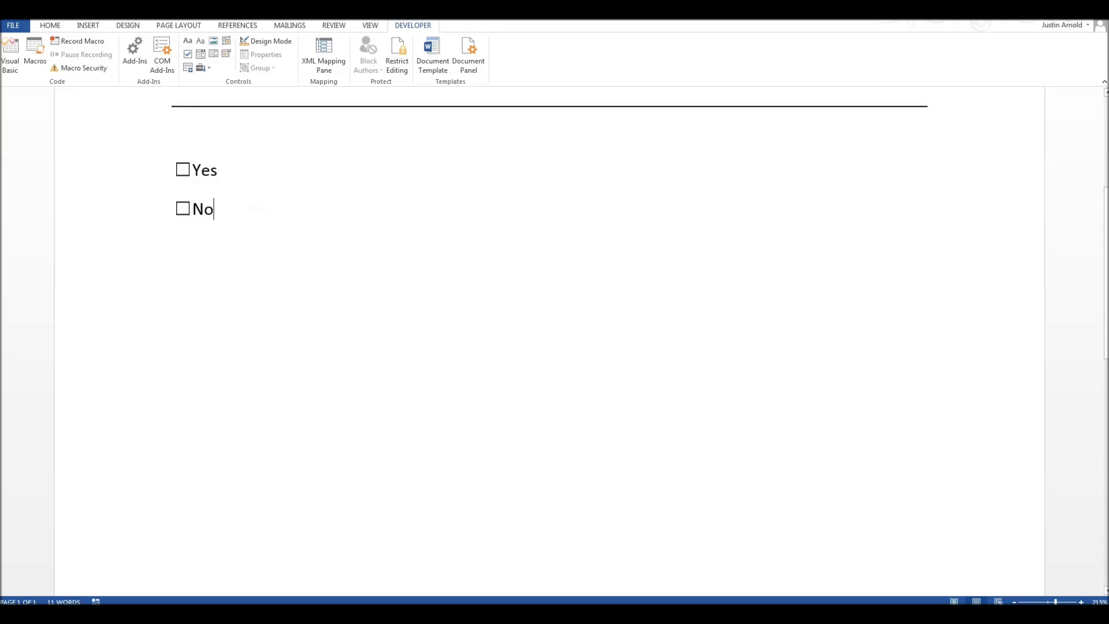
Set the Yes check box control below the line to show as None in its content control properties.
left_click(182, 170)
left_click(183, 170)
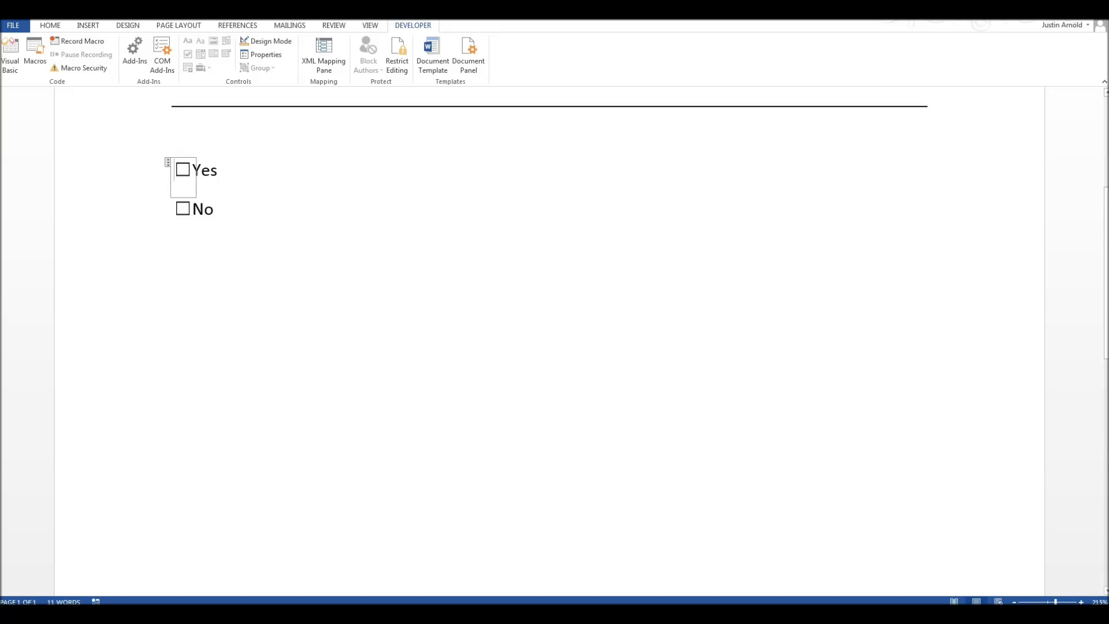
left_click(168, 163)
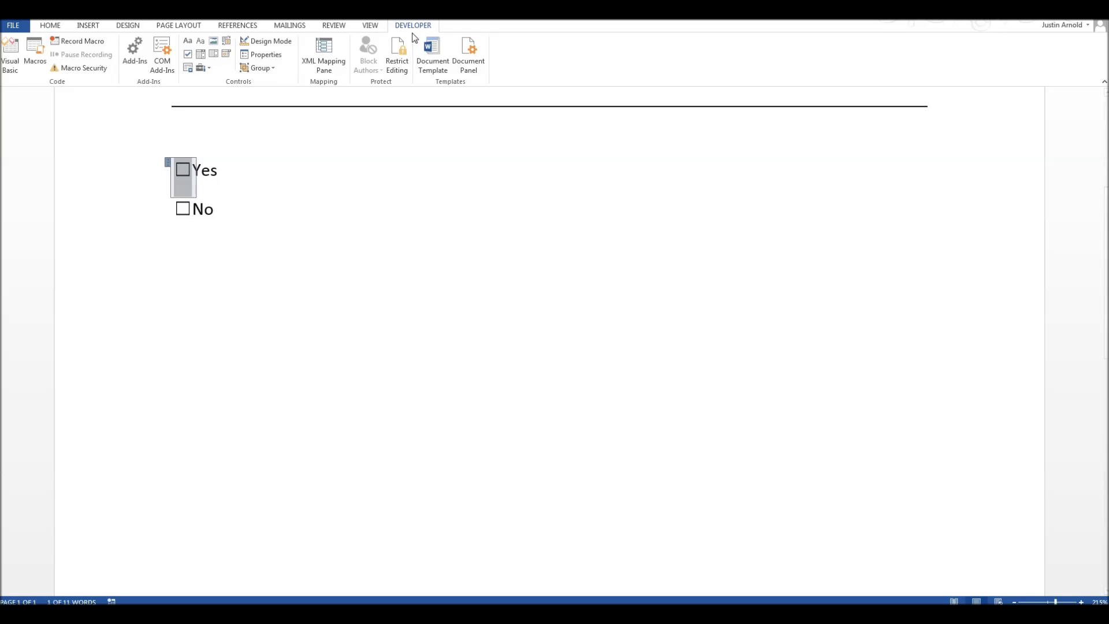
left_click(274, 61)
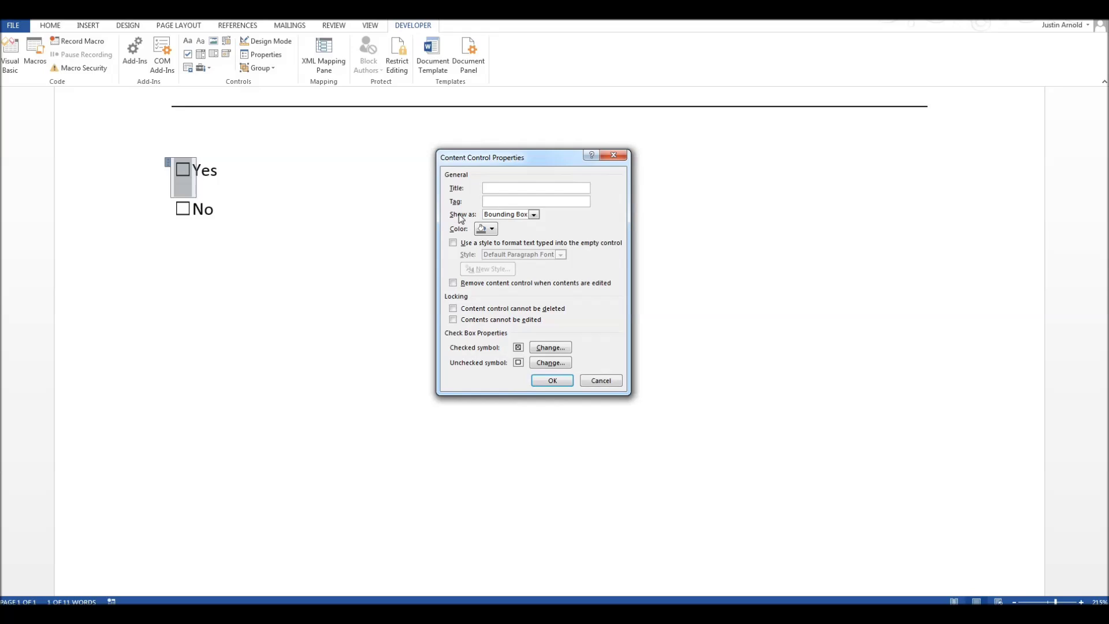
left_click(533, 215)
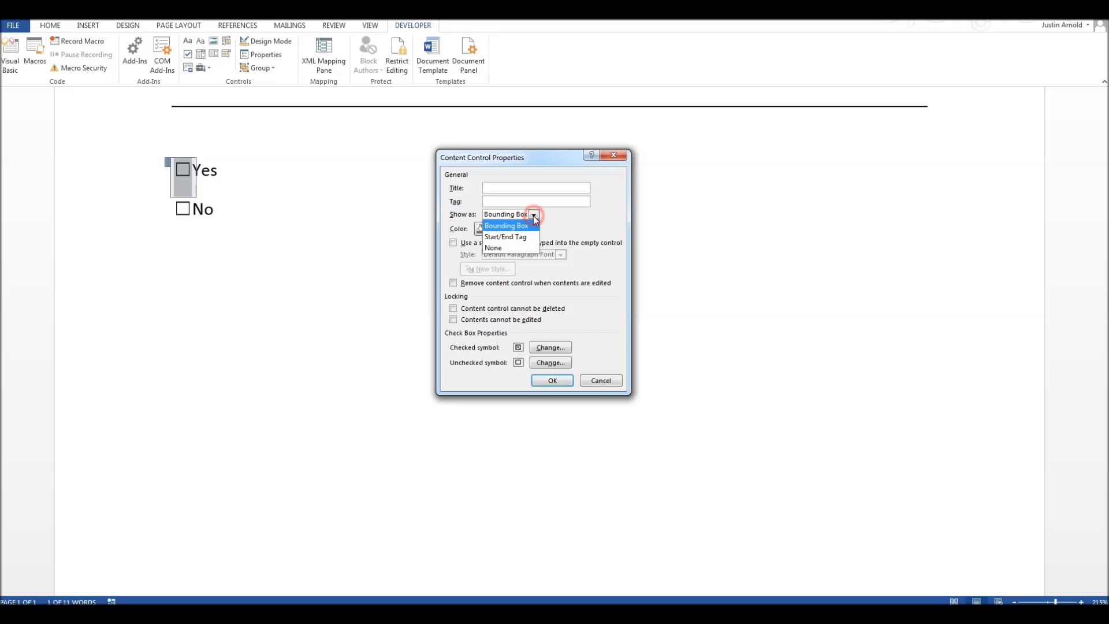
left_click(518, 248)
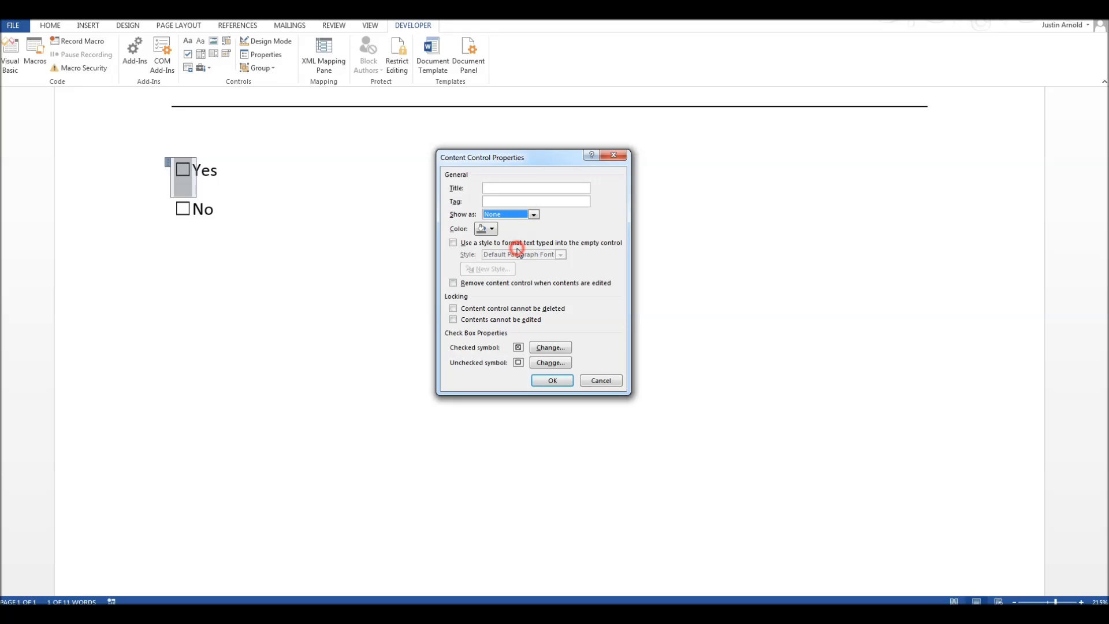
left_click(549, 379)
left_click(300, 233)
Set the No check box control below the line to show as None in its content control properties.
left_click(183, 208)
left_click(167, 202)
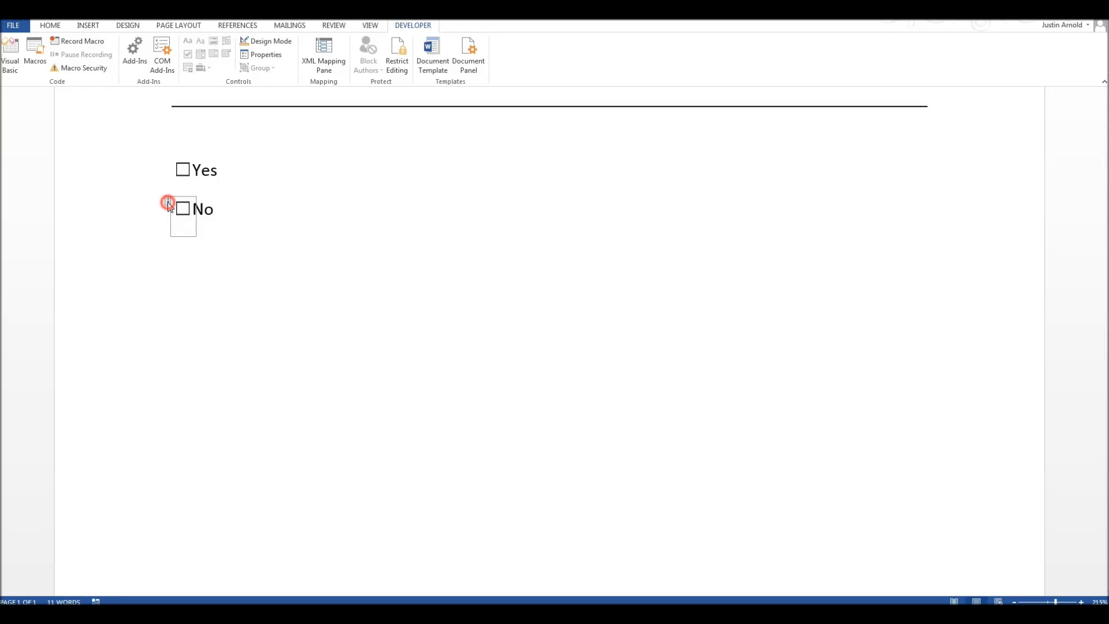
left_click(271, 56)
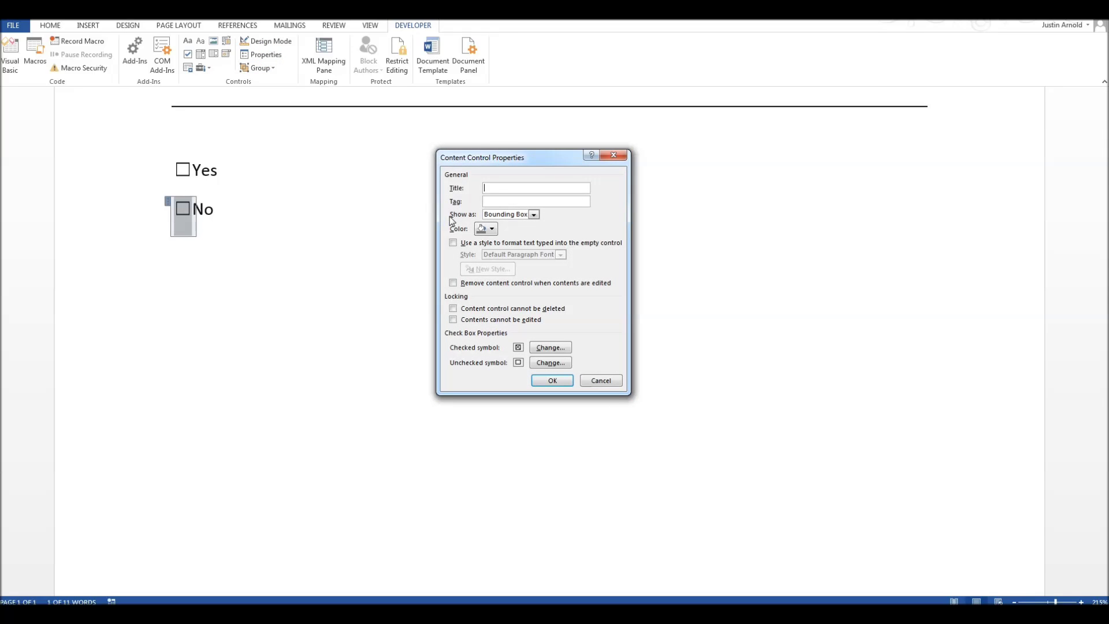
left_click(533, 215)
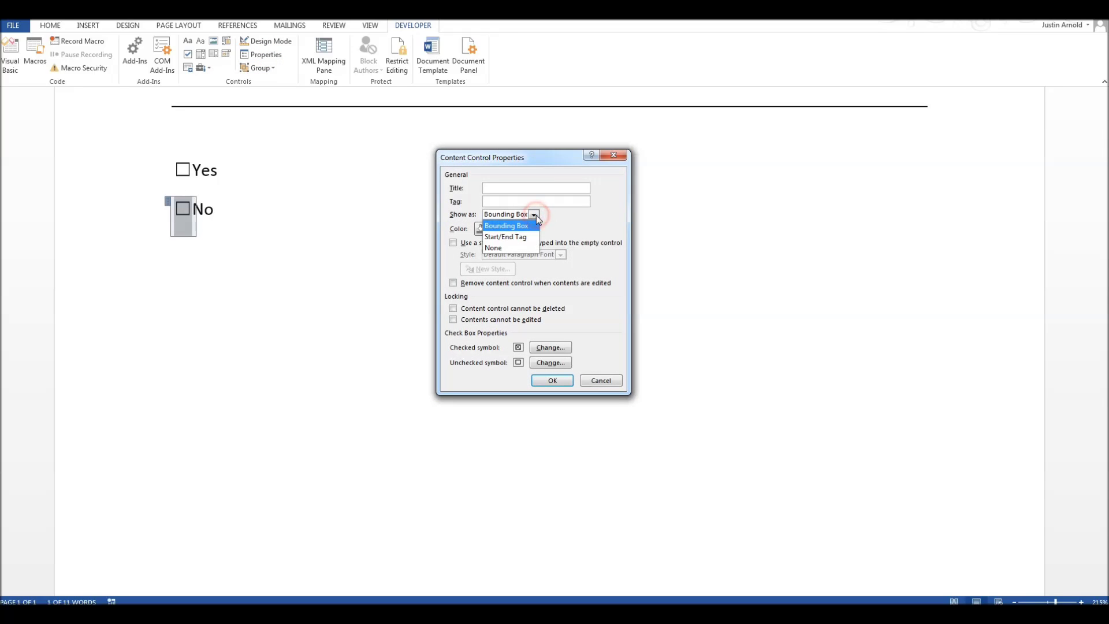
left_click(511, 248)
left_click(548, 381)
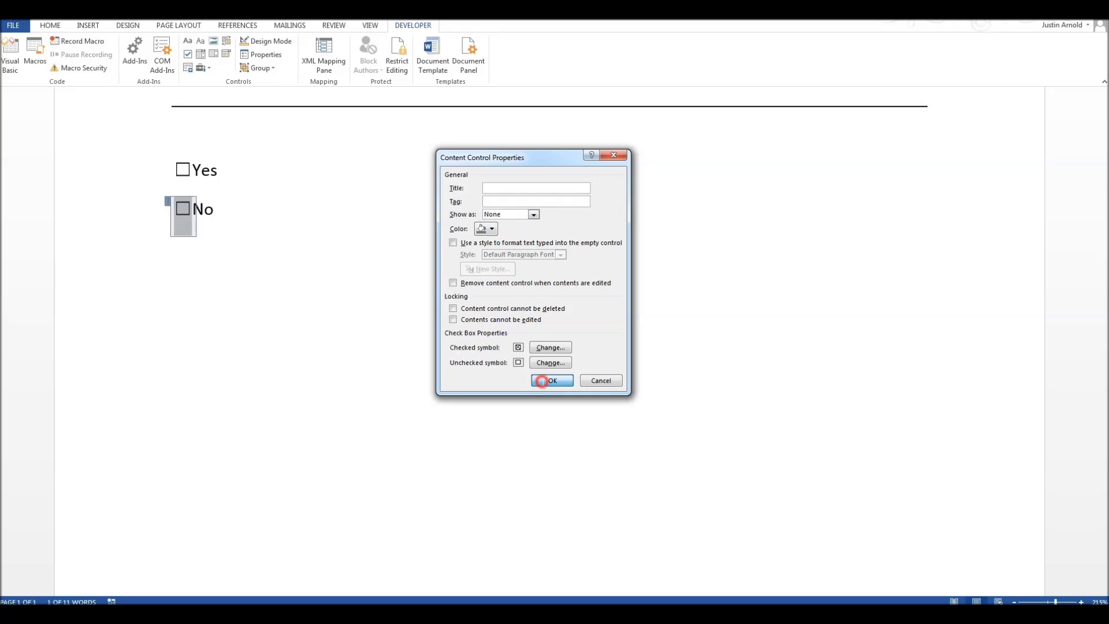
Toggle both check boxes on and off to test them without the bounding box, leaving both unchecked.
left_click(182, 169)
left_click(183, 170)
left_click(183, 208)
left_click(183, 209)
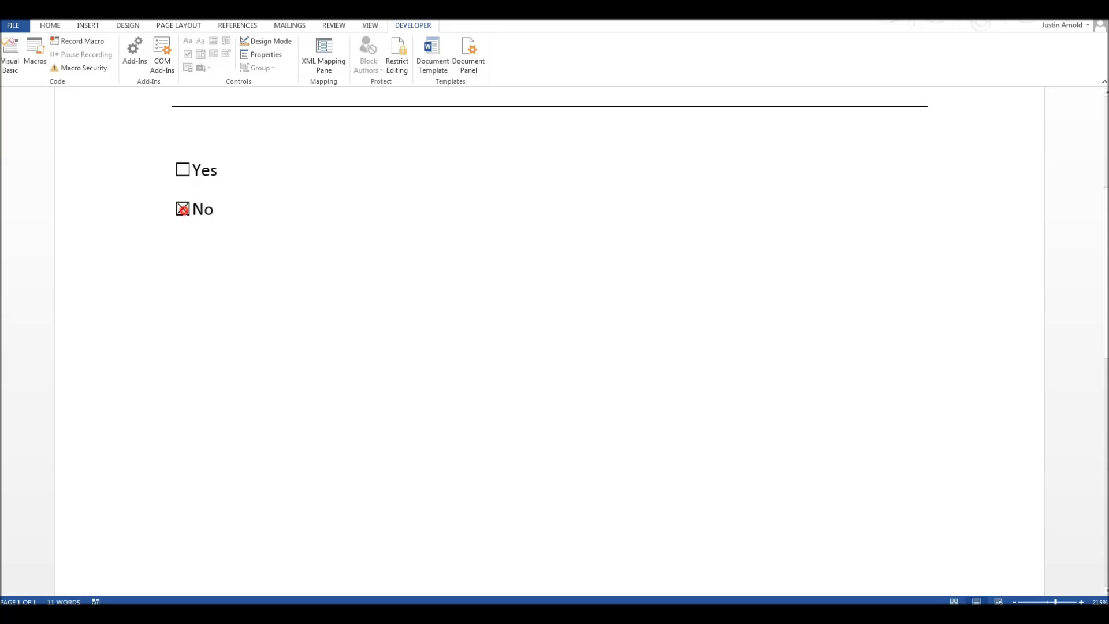
left_click(182, 169)
left_click(183, 170)
left_click(182, 209)
left_click(182, 208)
left_click(182, 169)
left_click(183, 169)
left_click(248, 258)
Add static ticked, crossed and empty box symbols on the line below No, and place the cursor on the next line.
scroll(548, 341, "down", 1)
scroll(548, 341, "up", 1)
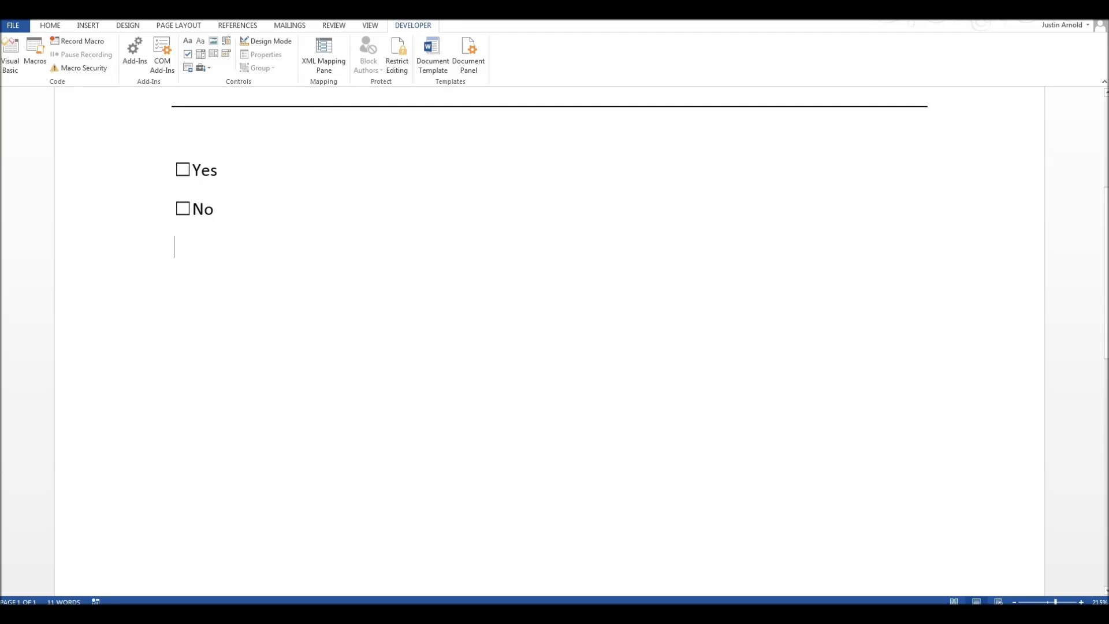
key("alt")
key("l")
type("T£")
left_click(258, 307)
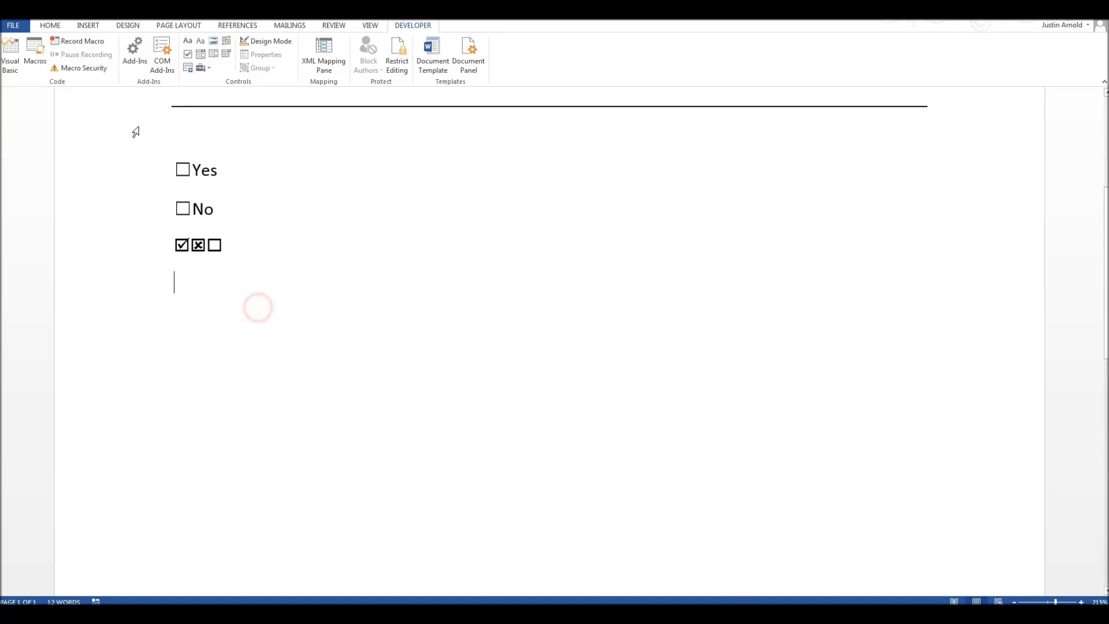
Open the full Symbol dialog for the empty line below the box symbols.
left_click(87, 25)
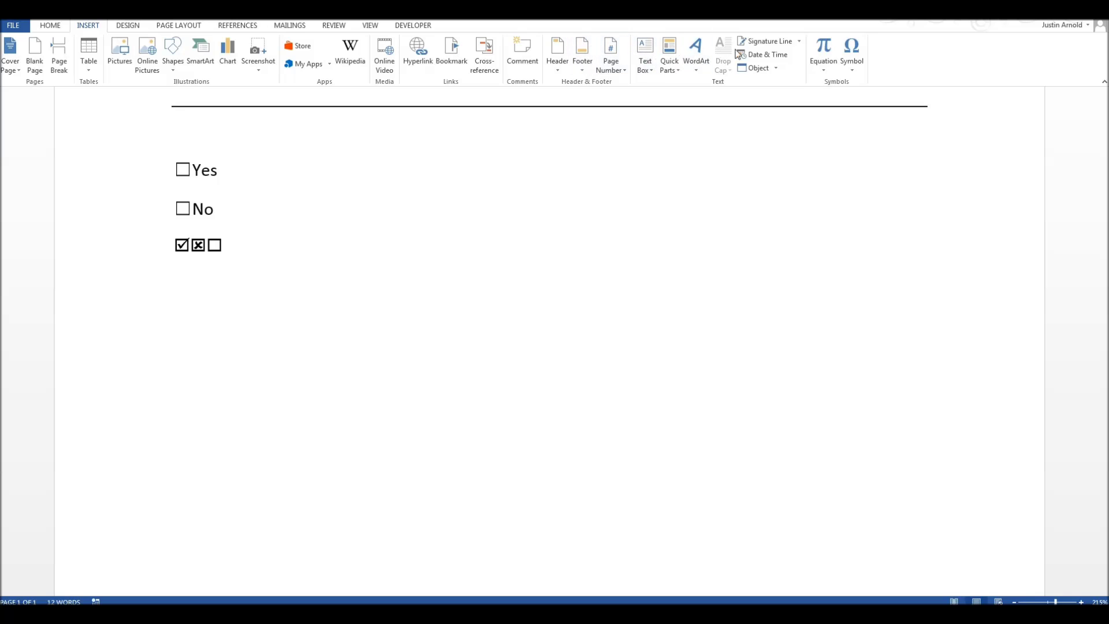
left_click(852, 69)
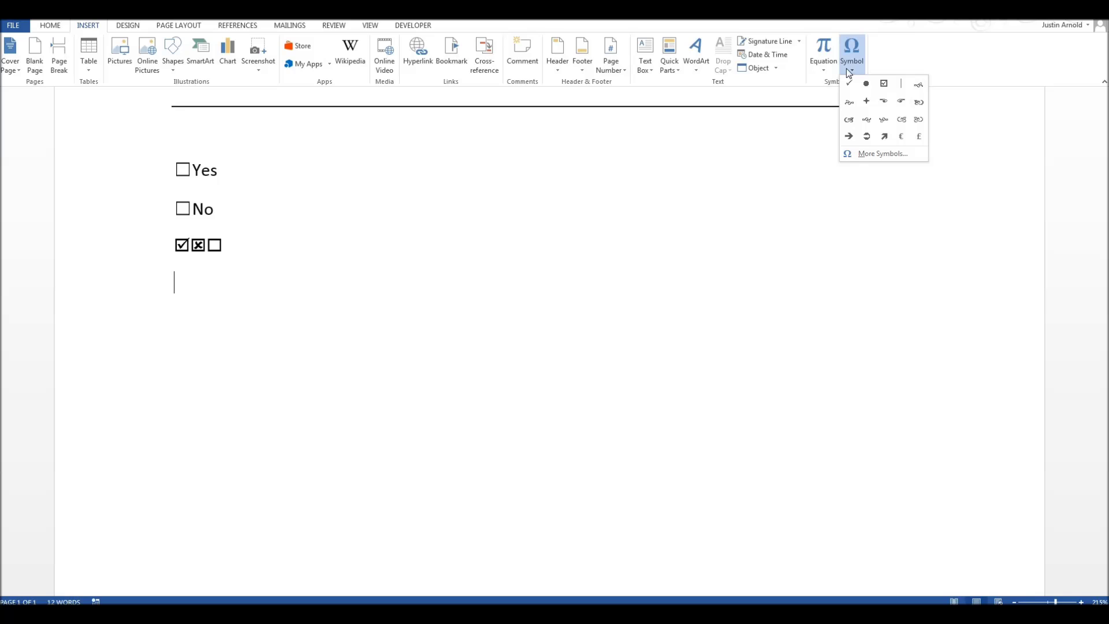
left_click(883, 155)
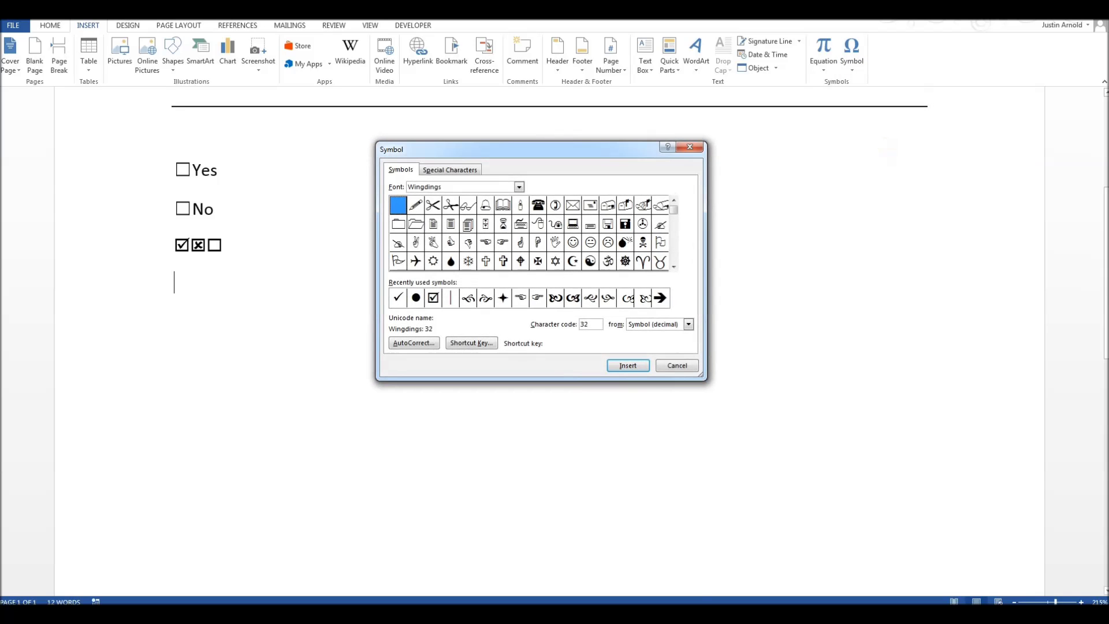
left_click_drag(572, 157, 569, 144)
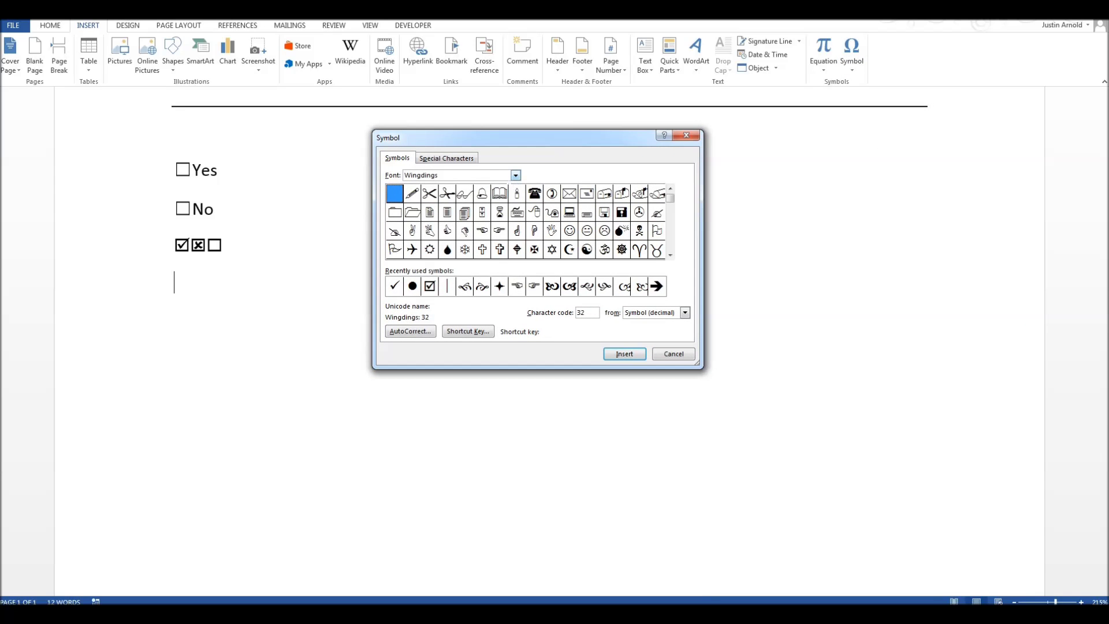
Switch the symbol font to Webdings and browse its characters for box shapes.
left_click(515, 175)
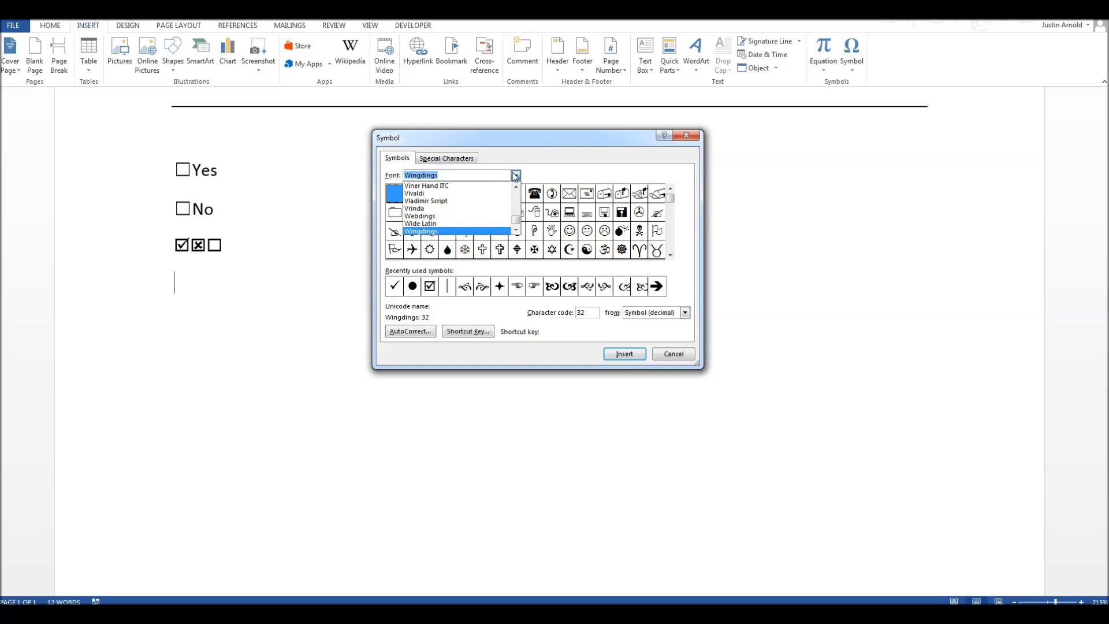
left_click(516, 230)
mouse_move(516, 220)
left_mouse_down()
mouse_move(517, 201)
mouse_move(517, 231)
left_mouse_up()
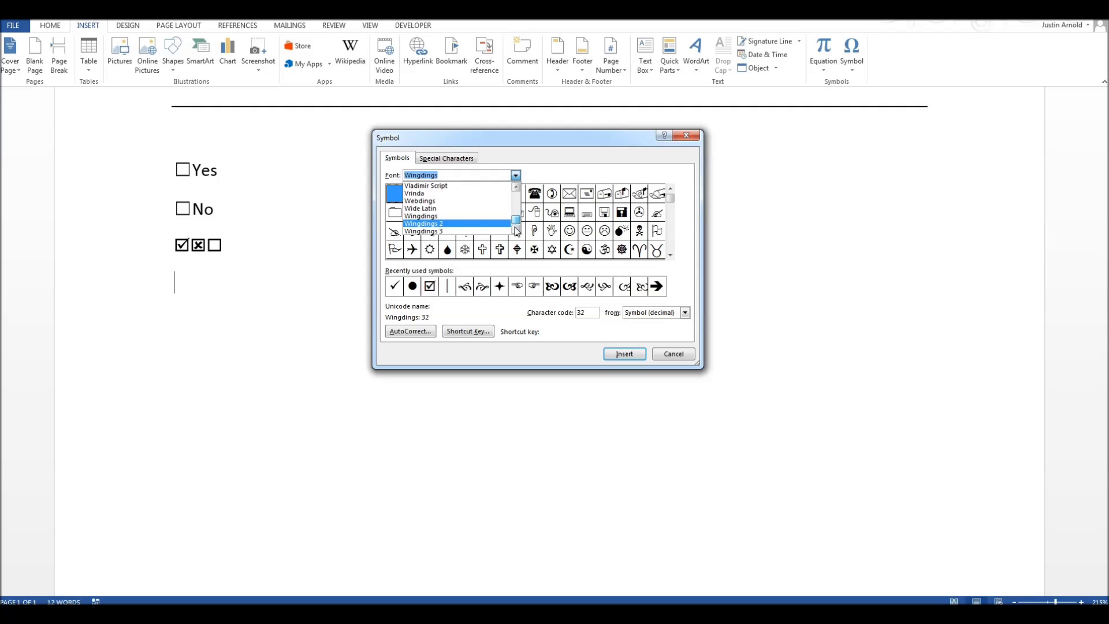
left_click(478, 202)
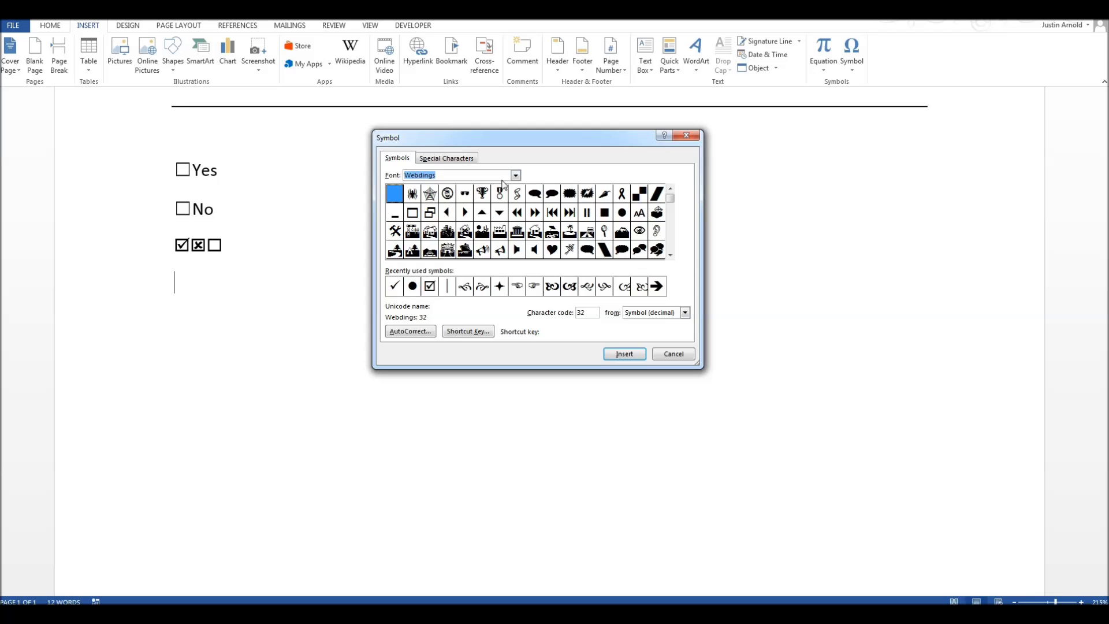
left_click_drag(670, 198, 670, 213)
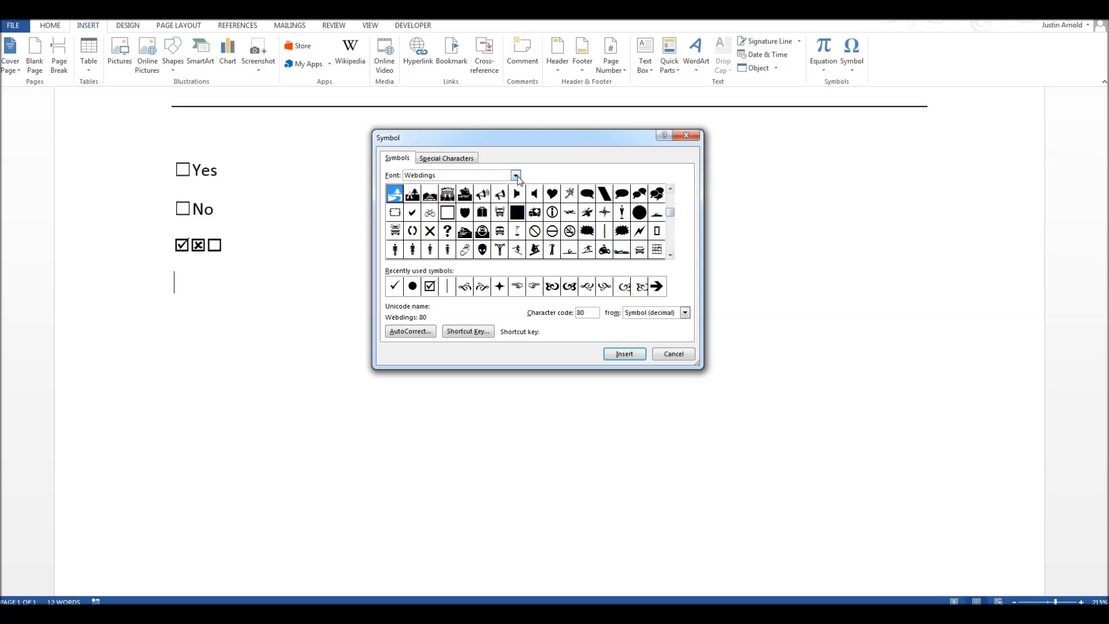
Switch the symbol font to Wingdings and select the ticked box symbol, character code 254.
left_click(514, 175)
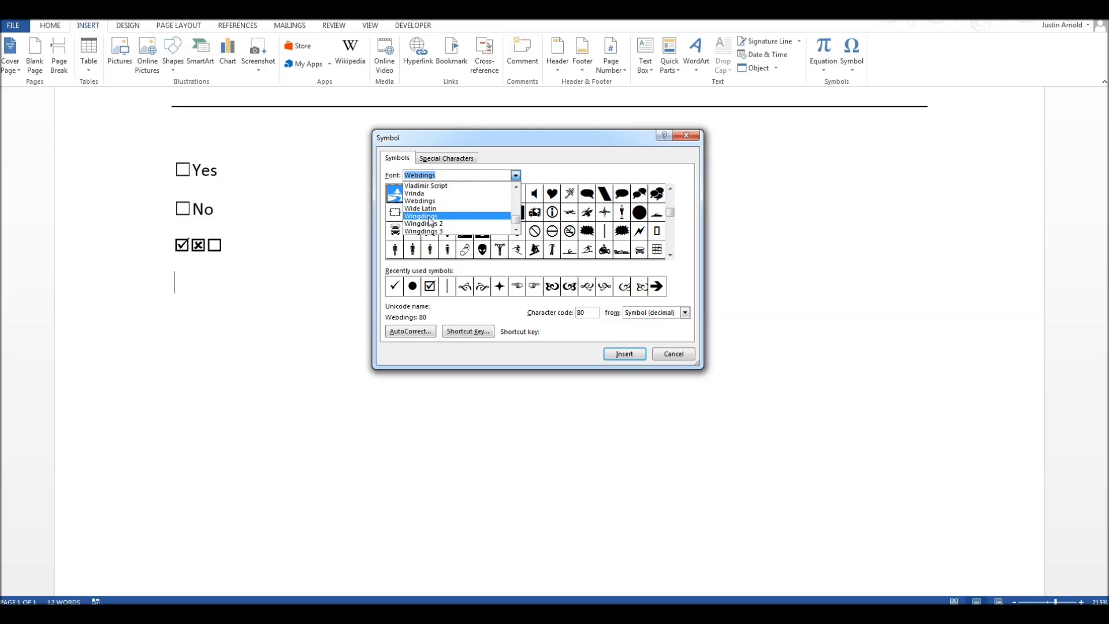
left_click(429, 219)
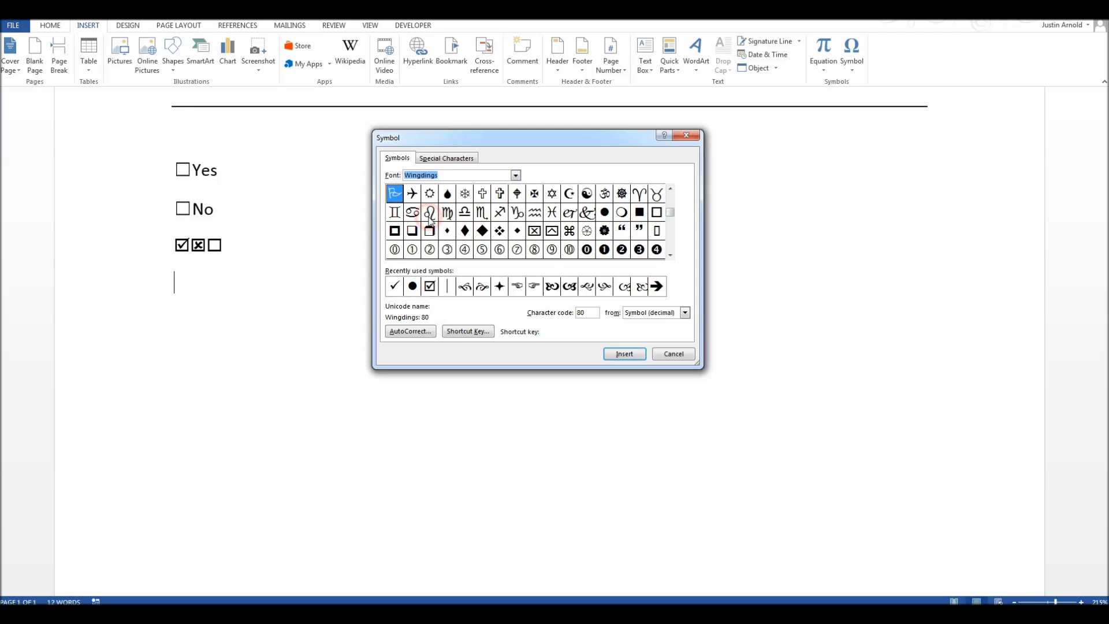
left_click(517, 175)
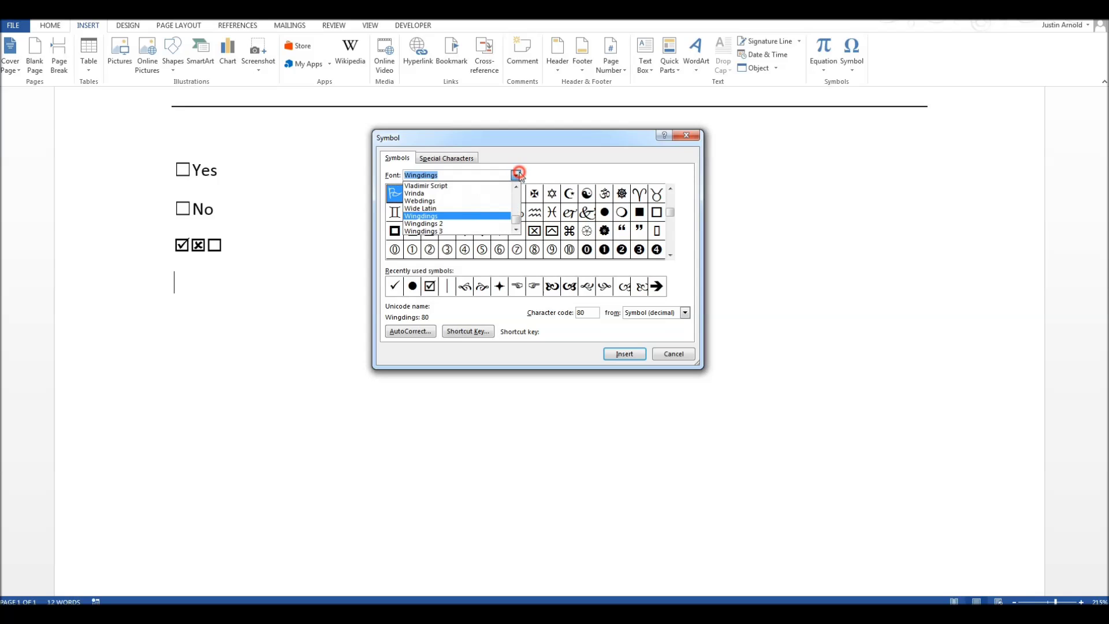
left_click(428, 216)
left_click(669, 206)
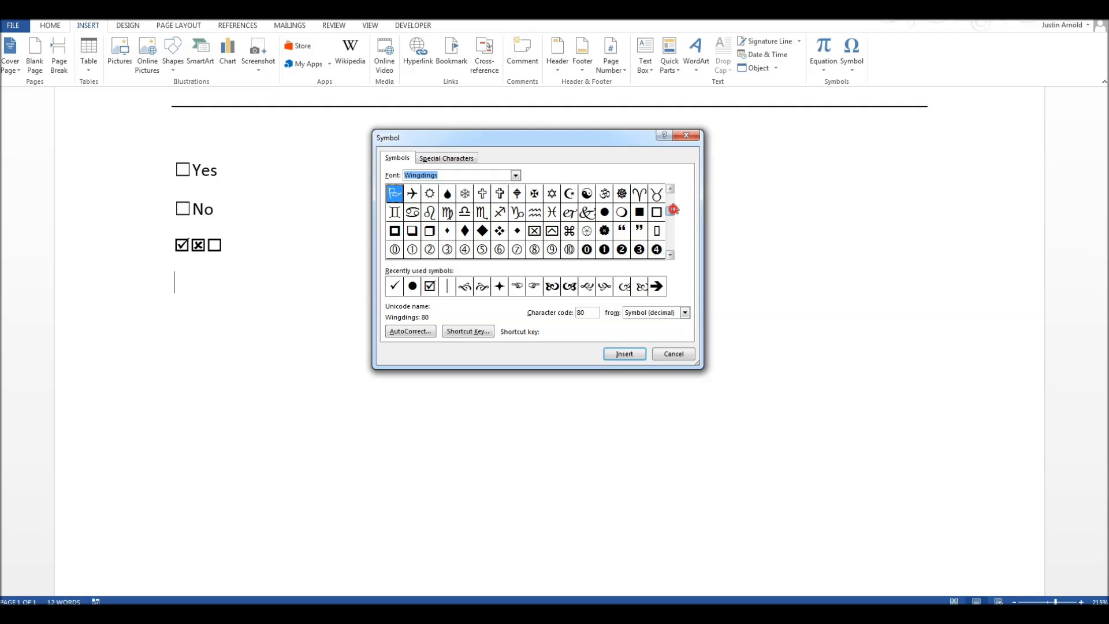
left_click(670, 254)
left_click(670, 254)
left_click(670, 254)
left_click(671, 254)
left_click(670, 254)
left_click(670, 254)
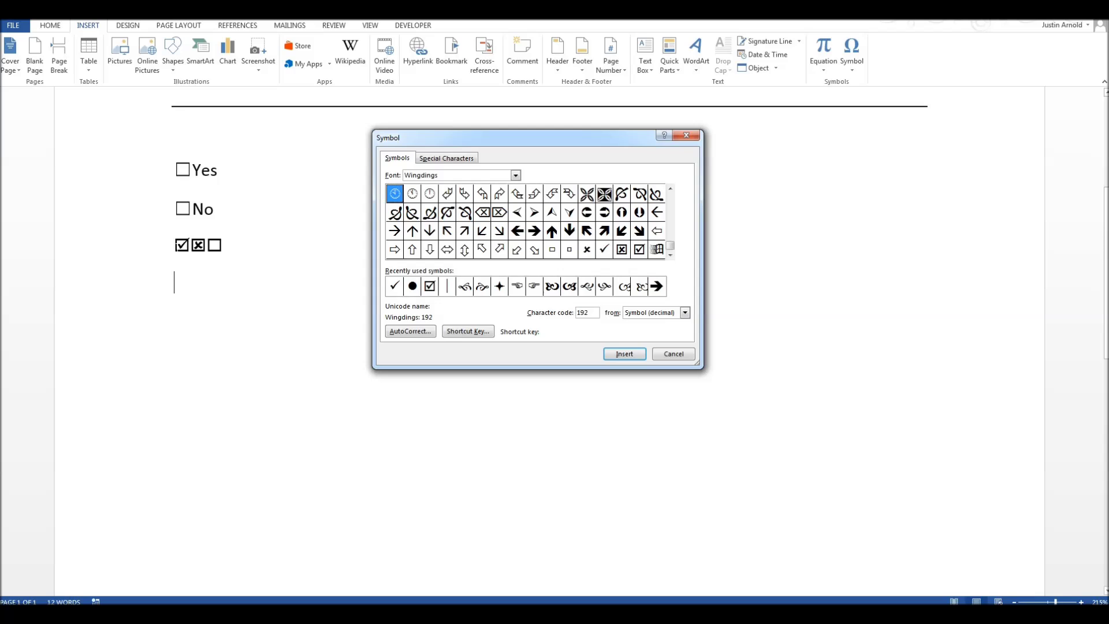
left_click(641, 252)
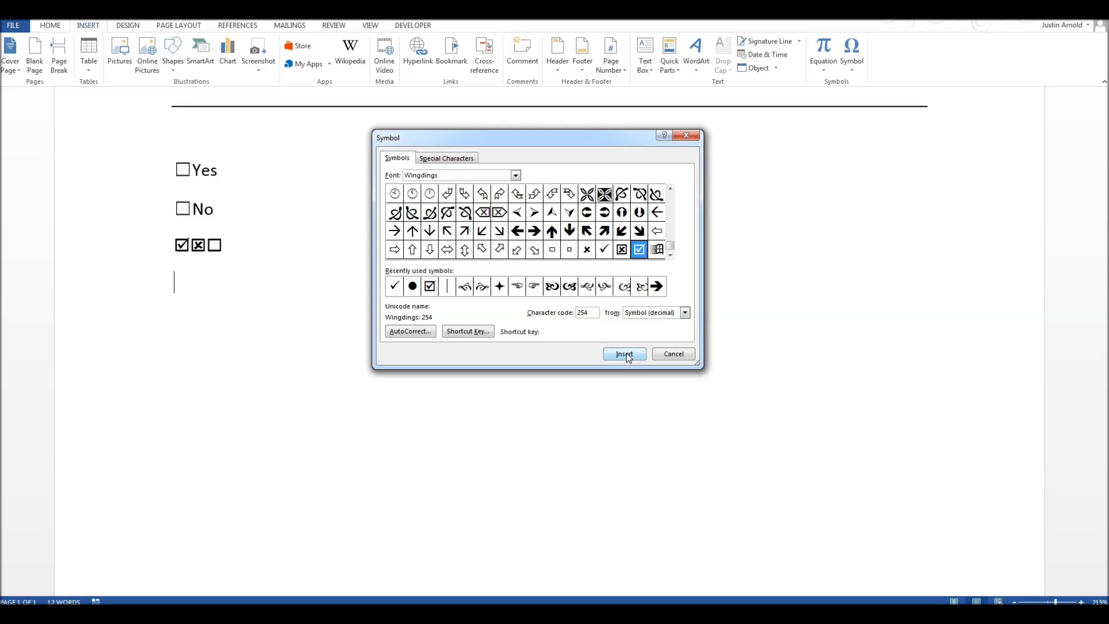
Select the empty box symbol in Wingdings, character code 168.
left_click(670, 189)
left_click(670, 189)
left_click(669, 189)
left_click(534, 212)
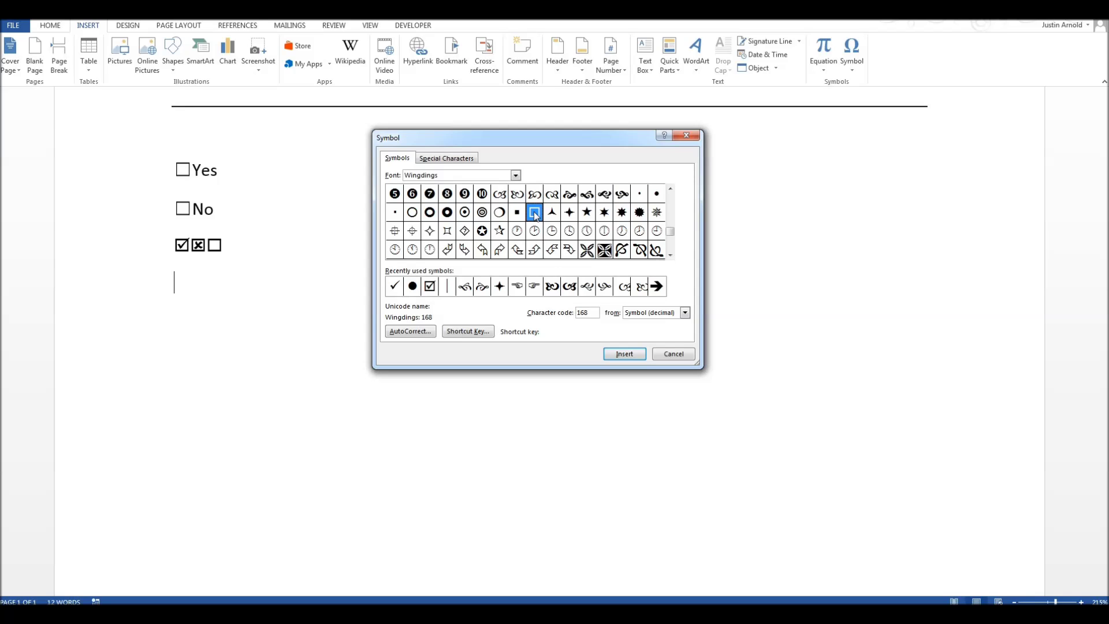
Browse the remaining Wingdings characters for other box symbols and return to the empty box.
left_click(670, 255)
left_click(670, 254)
left_click(670, 255)
left_click_drag(639, 250, 584, 252)
left_click(639, 249)
left_click_drag(622, 254, 587, 251)
left_click(670, 189)
left_click(670, 189)
left_click(669, 189)
Remove the Alt+B shortcut assigned to the empty box symbol, Wingdings character code 168.
left_click(534, 212)
left_click(535, 213)
left_click(469, 330)
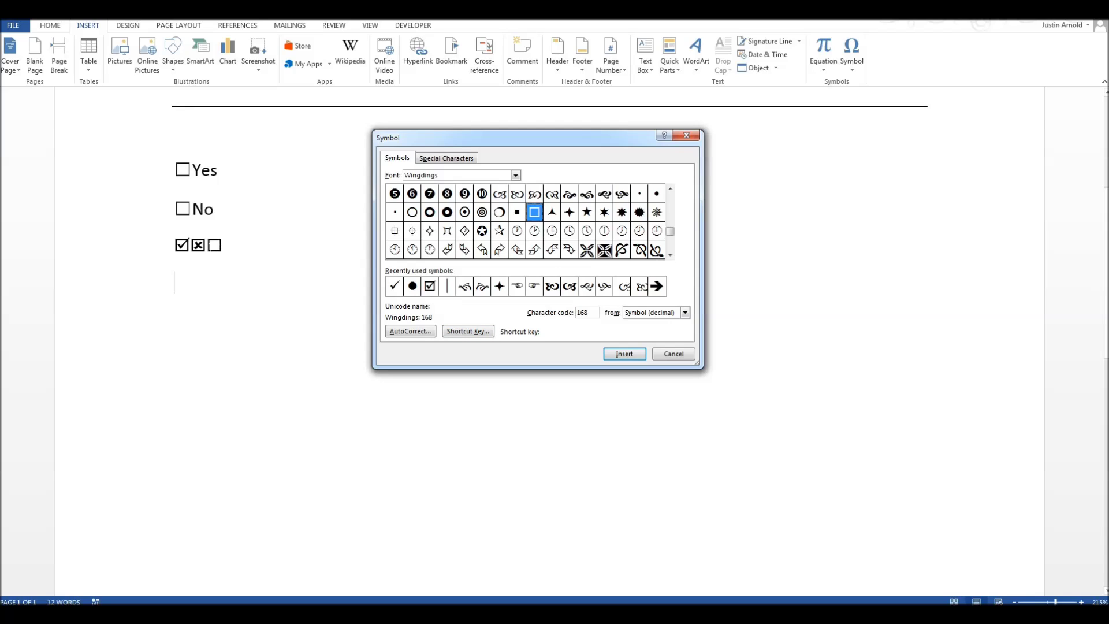
left_click(470, 331)
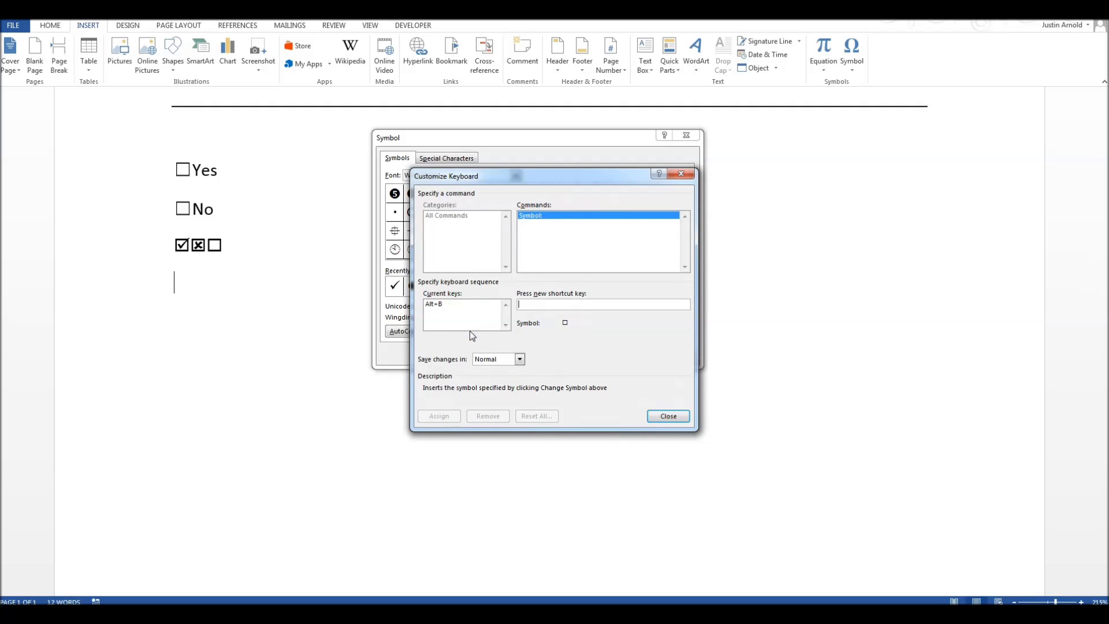
left_click(432, 305)
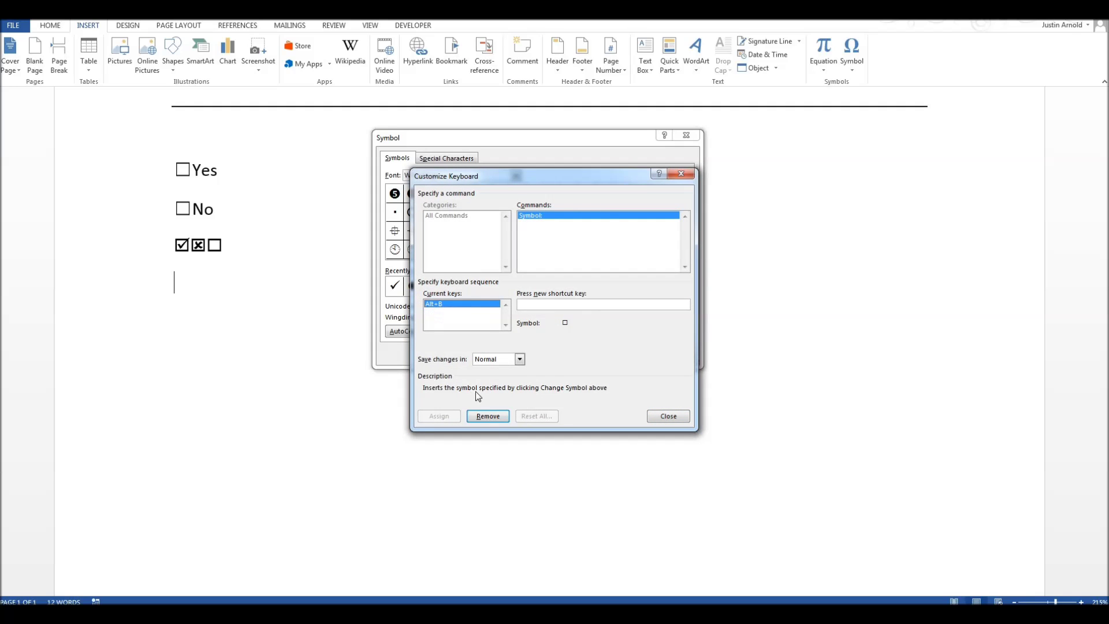
left_click(487, 416)
Assign Alt+B as the new shortcut for the empty box symbol, saved in Normal, and close the Symbol dialog.
left_click(529, 304)
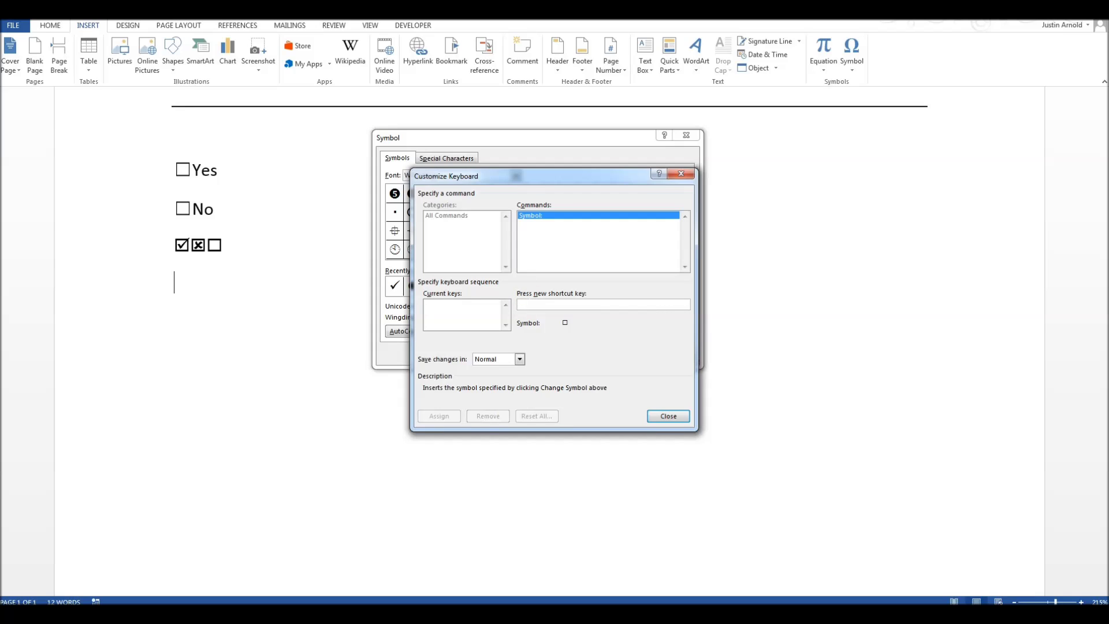
left_click(526, 302)
left_click(570, 301)
key("alt+b")
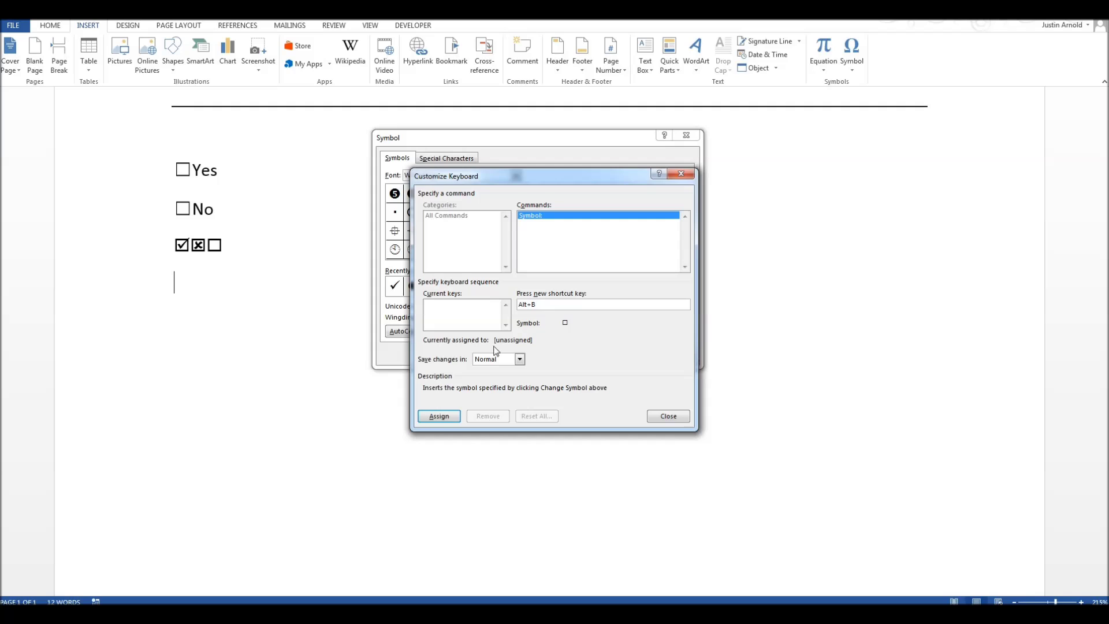
left_click(439, 419)
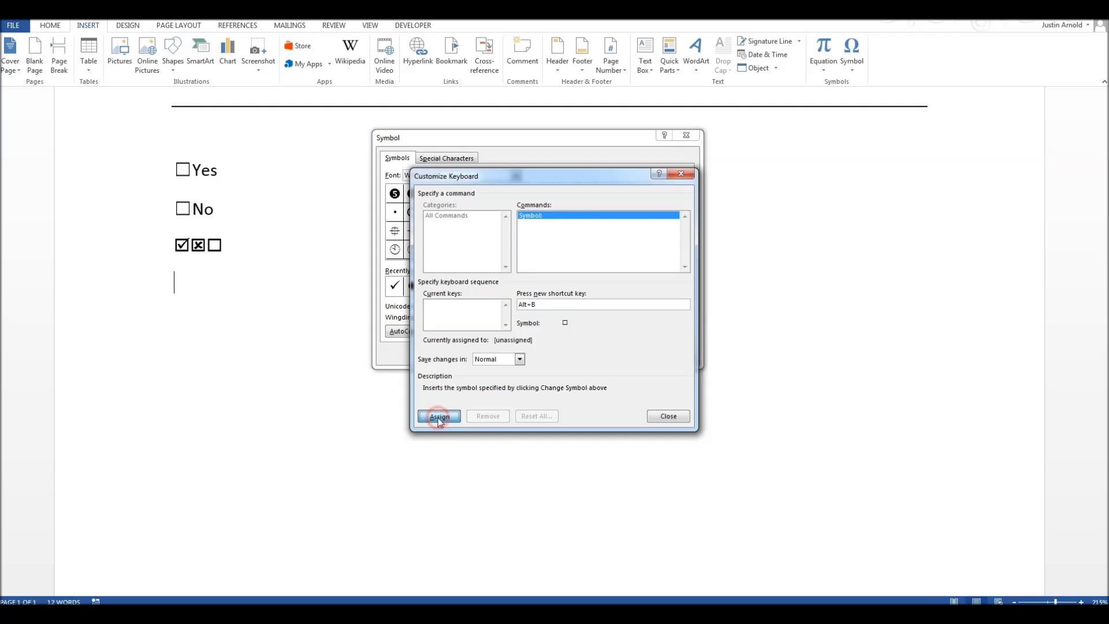
left_click(672, 416)
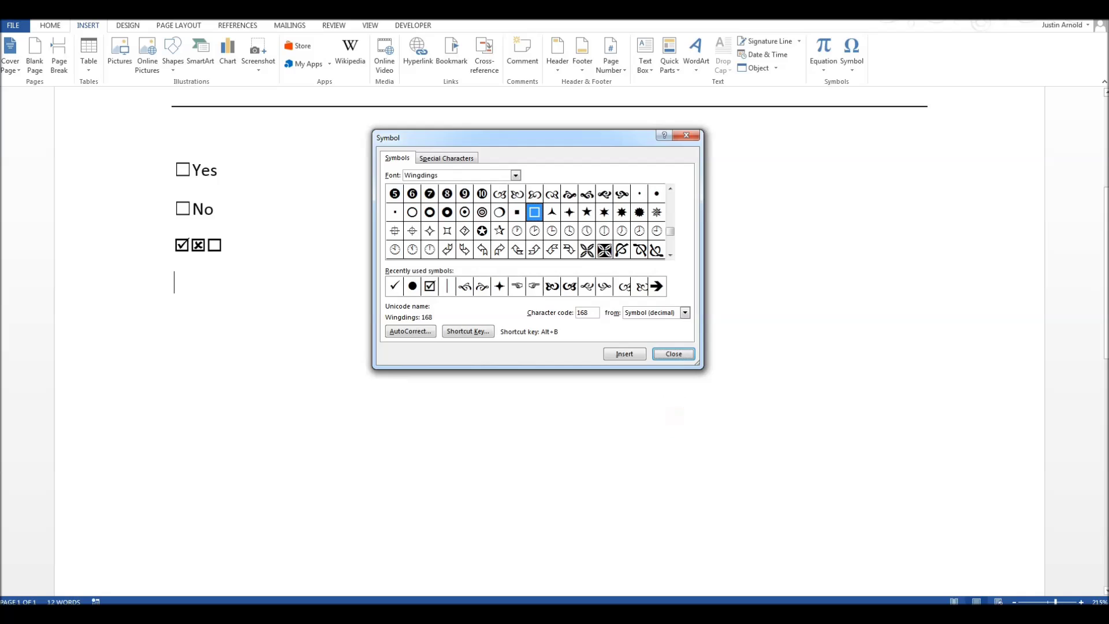
left_click(673, 353)
Below the row of box symbols, add three lines that each start with an empty box symbol, labelled Blue, Red and Green.
left_click(370, 317)
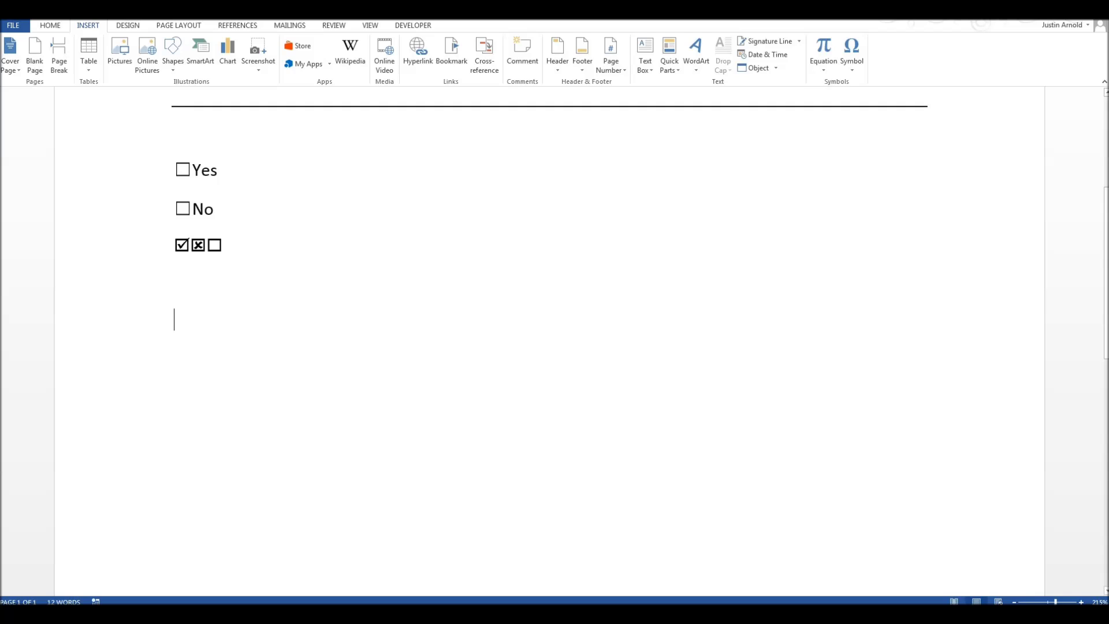
type("☐")
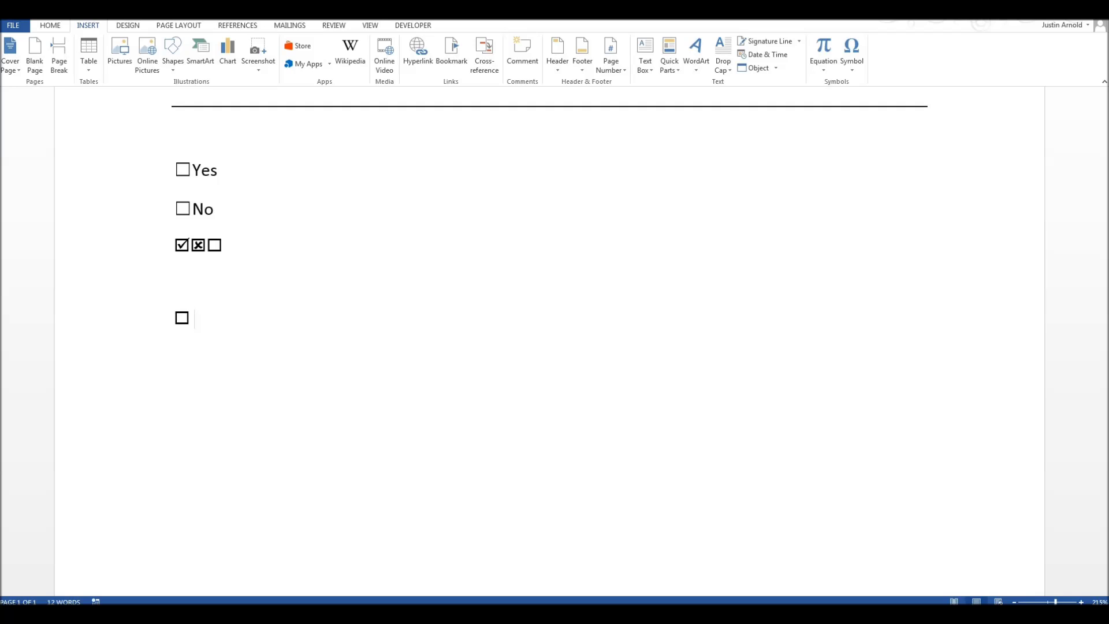
type("Blue")
key("Return")
key("ctrl+v")
type("Red")
key("Return")
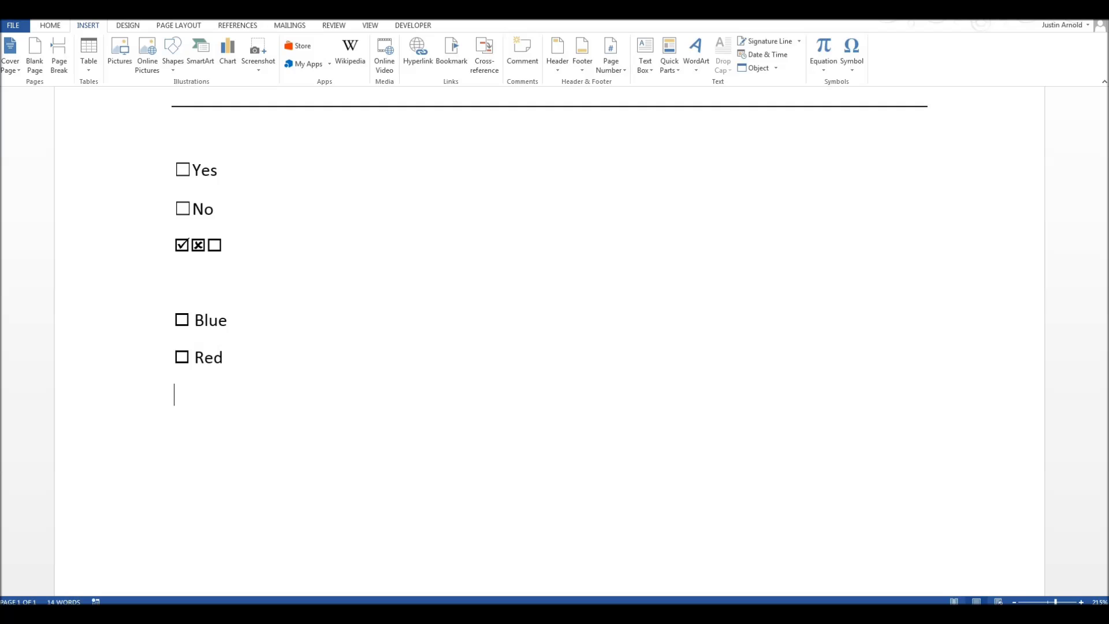
type("☐")
type("Green")
key("Return")
Test whether the Blue, Red and Green boxes toggle, compared with ticking and clearing the Yes check box.
left_click(181, 321)
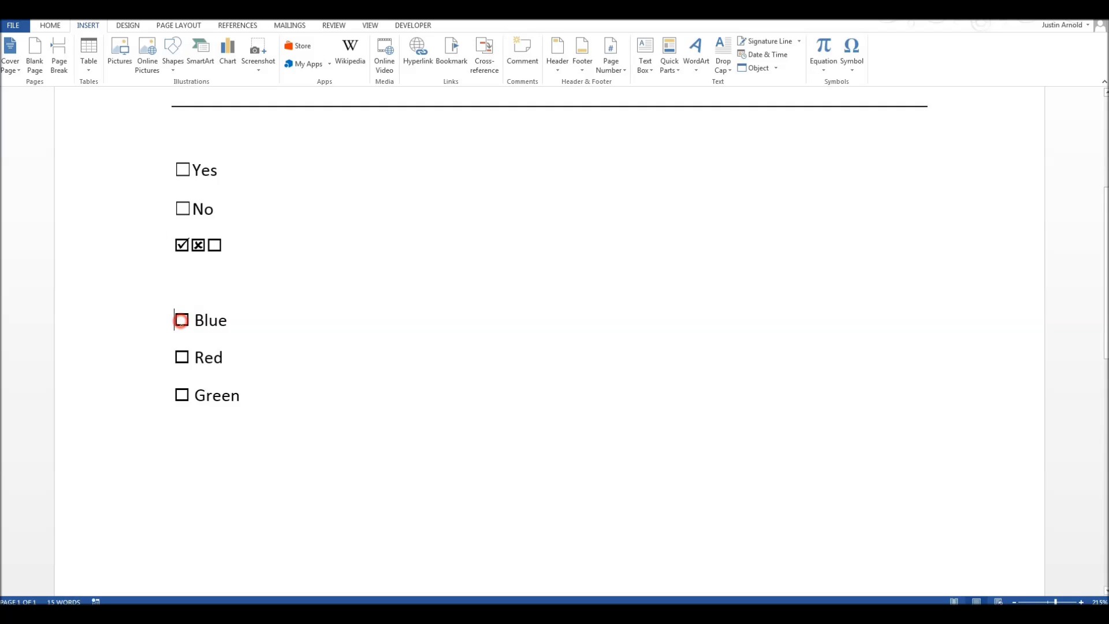
left_click(181, 357)
left_click(181, 396)
left_click(182, 169)
left_click(182, 208)
left_click(182, 169)
left_click(285, 414)
left_click(183, 169)
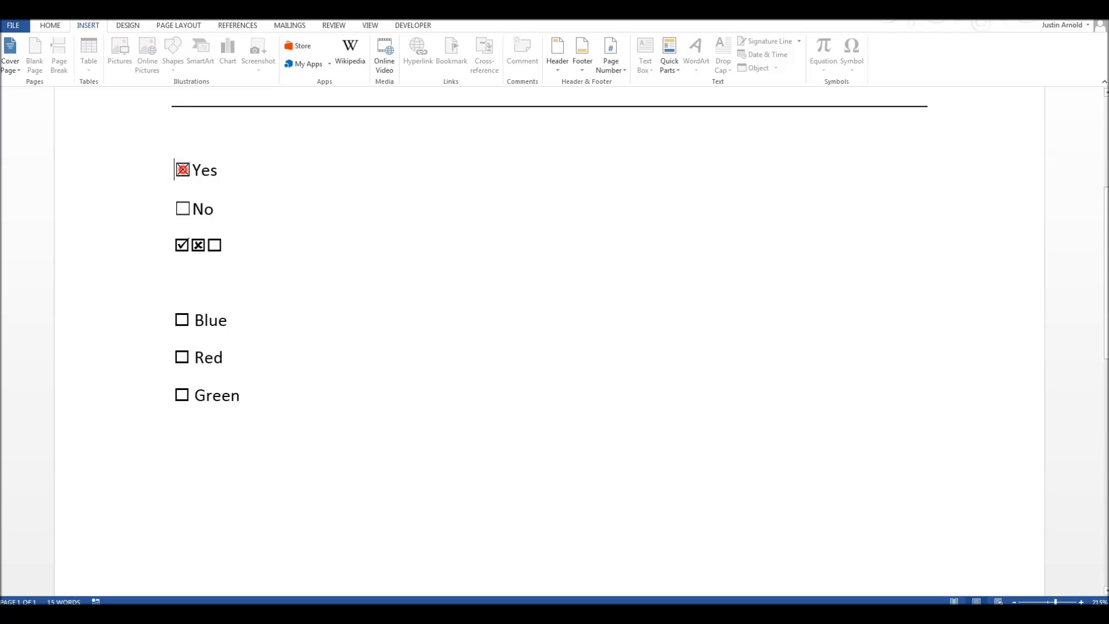
left_click(182, 208)
left_click(180, 317)
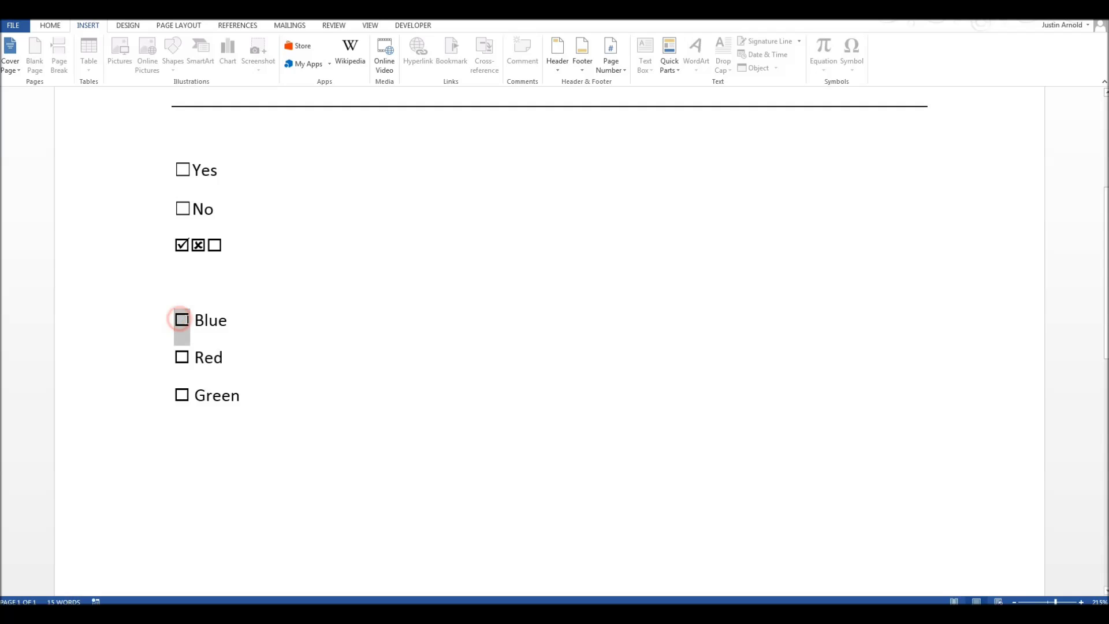
Add another empty box symbol on a new line below Green.
left_click(285, 404)
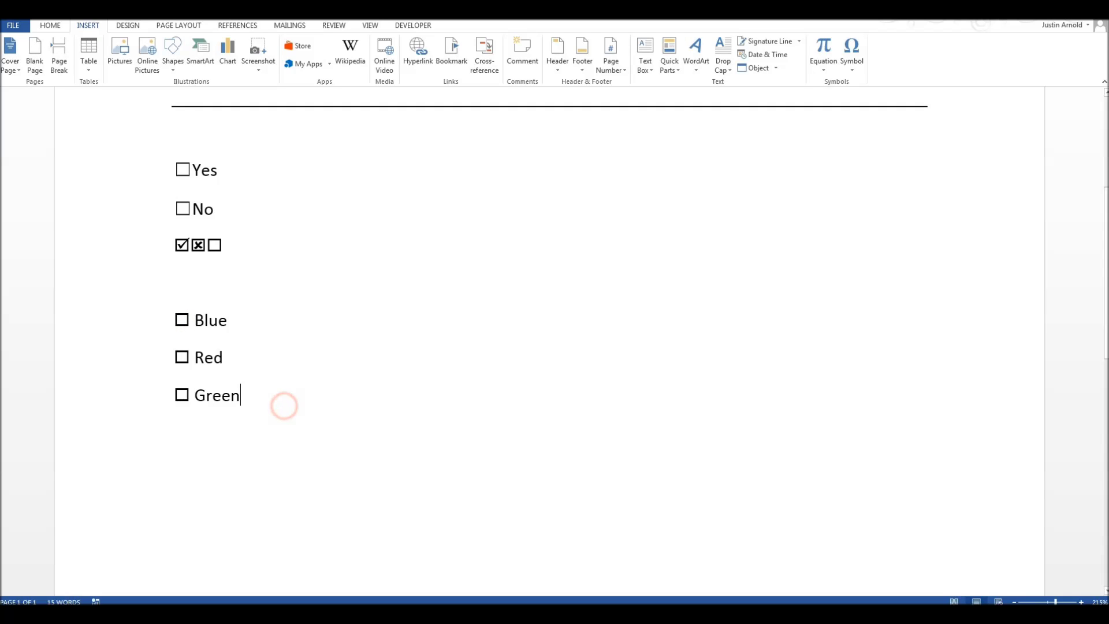
key("Return")
key("ctrl+v")
Append a ticked box, a crossed box and an empty box to the row of box symbols below No.
left_click(257, 250)
type("R")
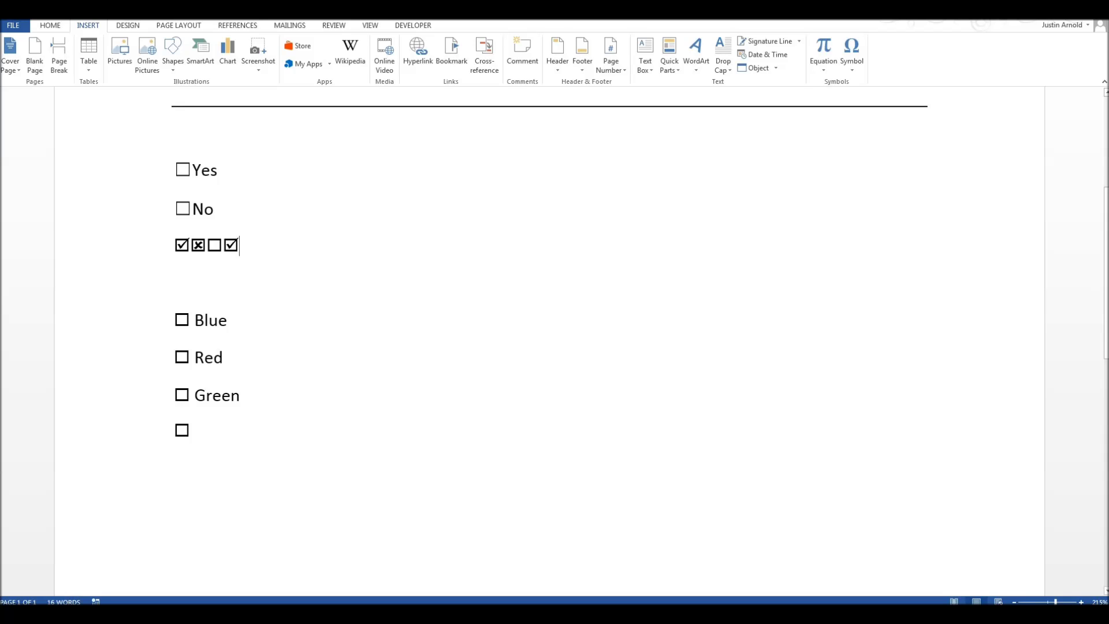
type("T£")
Open the full Symbol dialog and switch the symbol font to (normal text).
left_click(852, 67)
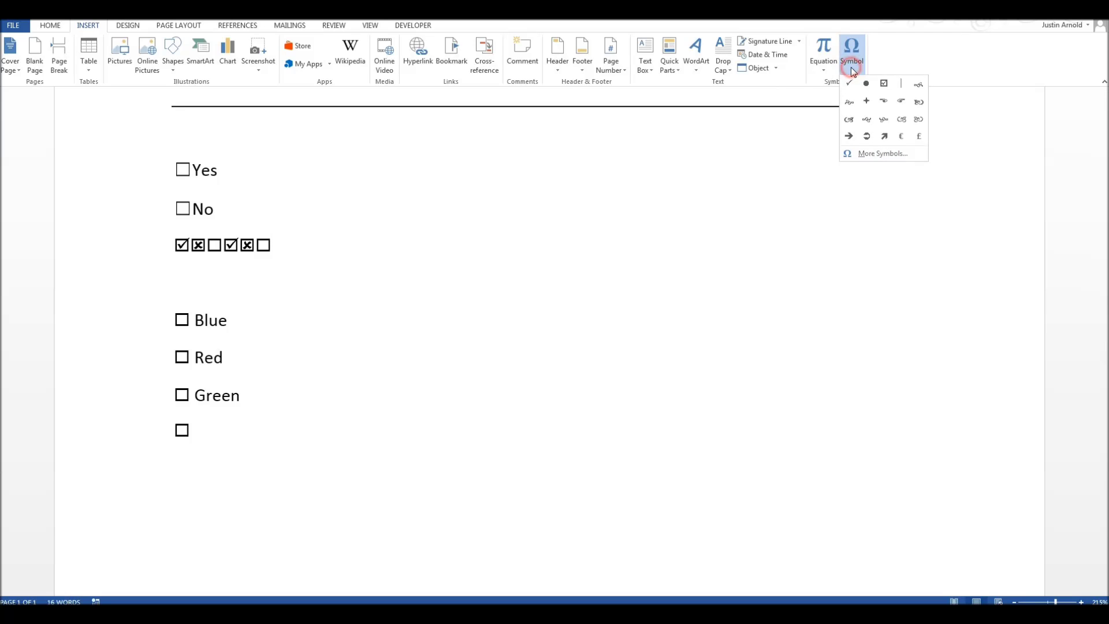
left_click(879, 153)
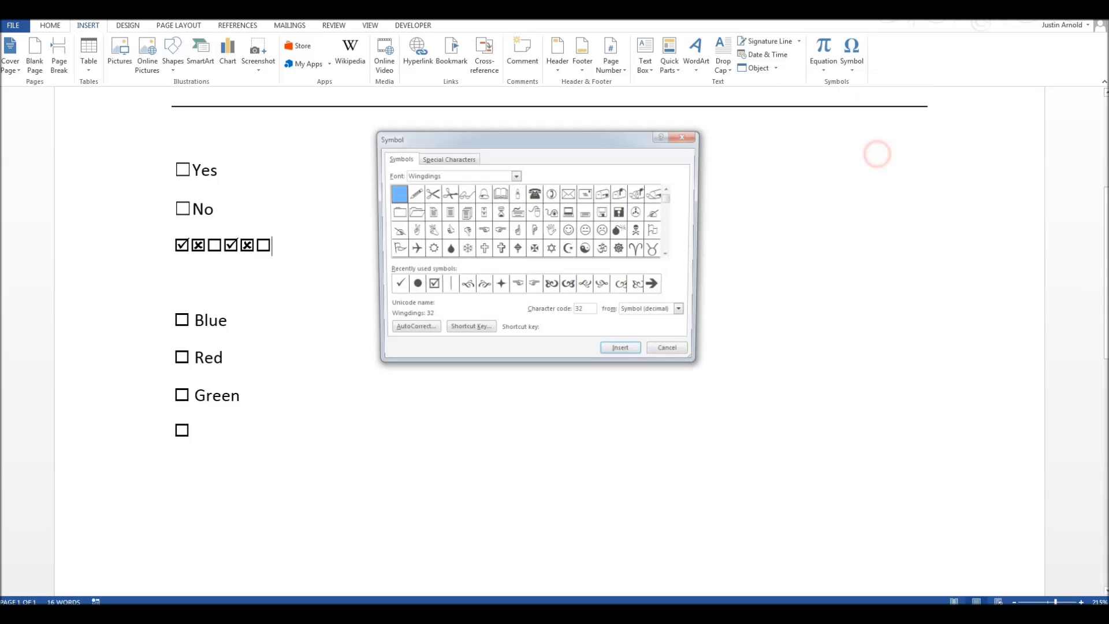
left_click(515, 175)
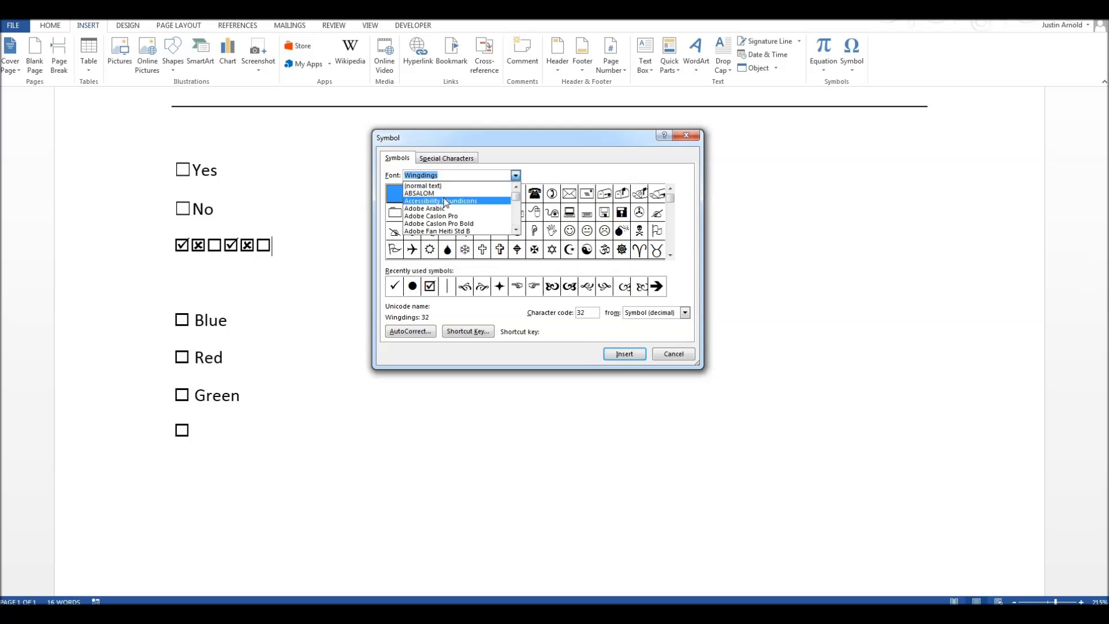
left_click(461, 186)
Browse the normal text characters down to the Number Forms subset, close the dialog and place the cursor after the box below Green.
left_click(670, 254)
left_click(670, 254)
left_click(670, 255)
left_click(669, 254)
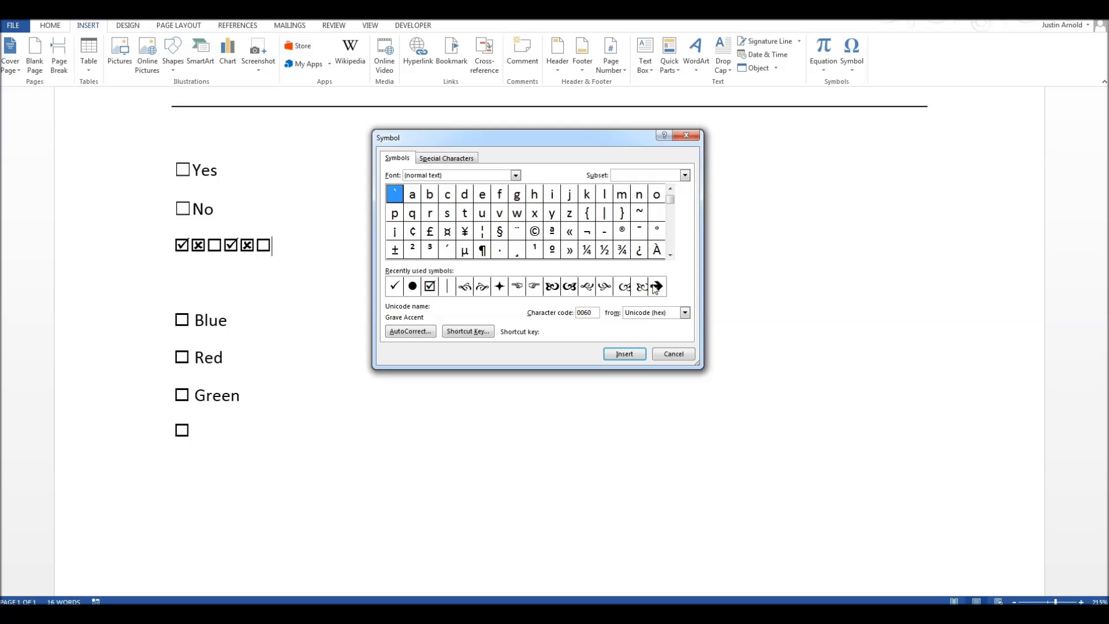
left_click(670, 255)
left_click(670, 254)
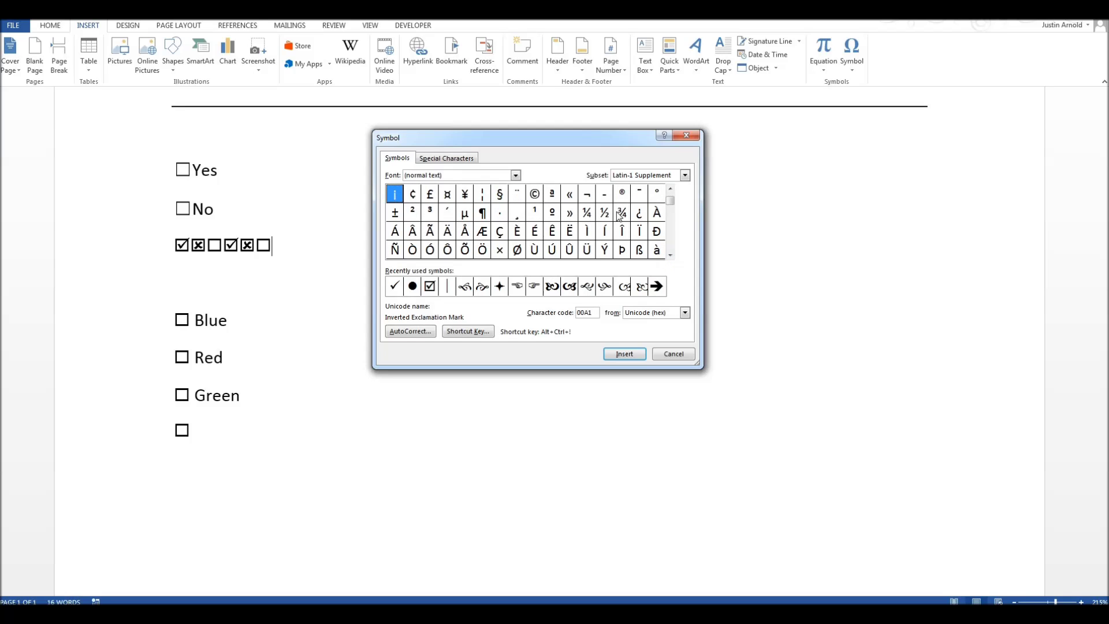
left_click(670, 255)
left_click(670, 255)
left_click(670, 255)
left_click(670, 255)
left_click(670, 255)
left_click_drag(673, 255, 673, 253)
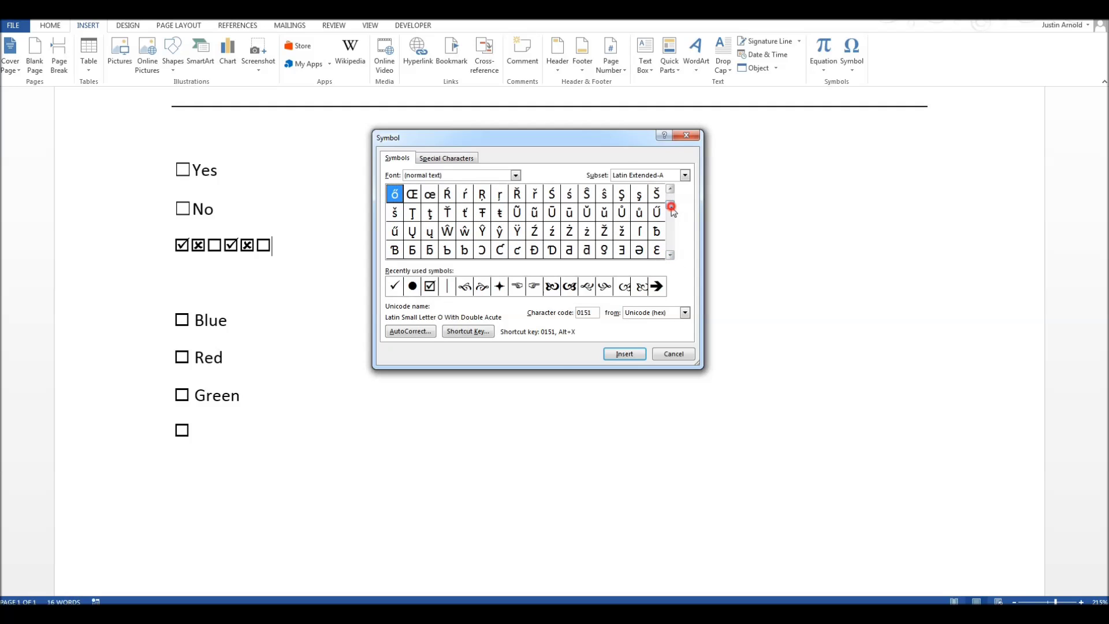
left_click(670, 189)
left_click(670, 189)
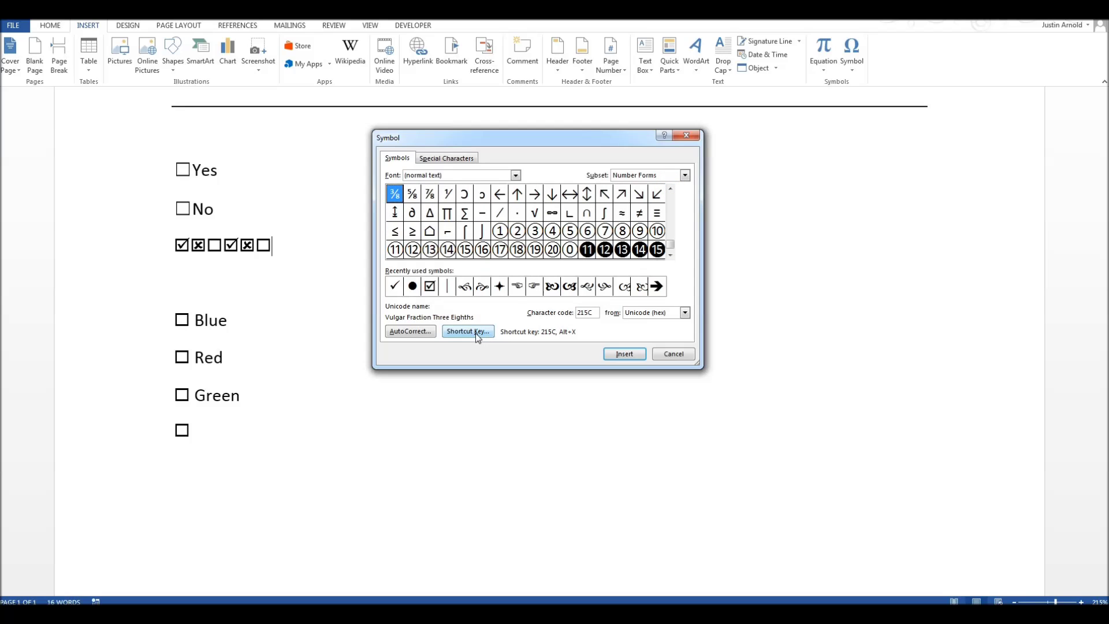
left_click(675, 354)
left_click(260, 434)
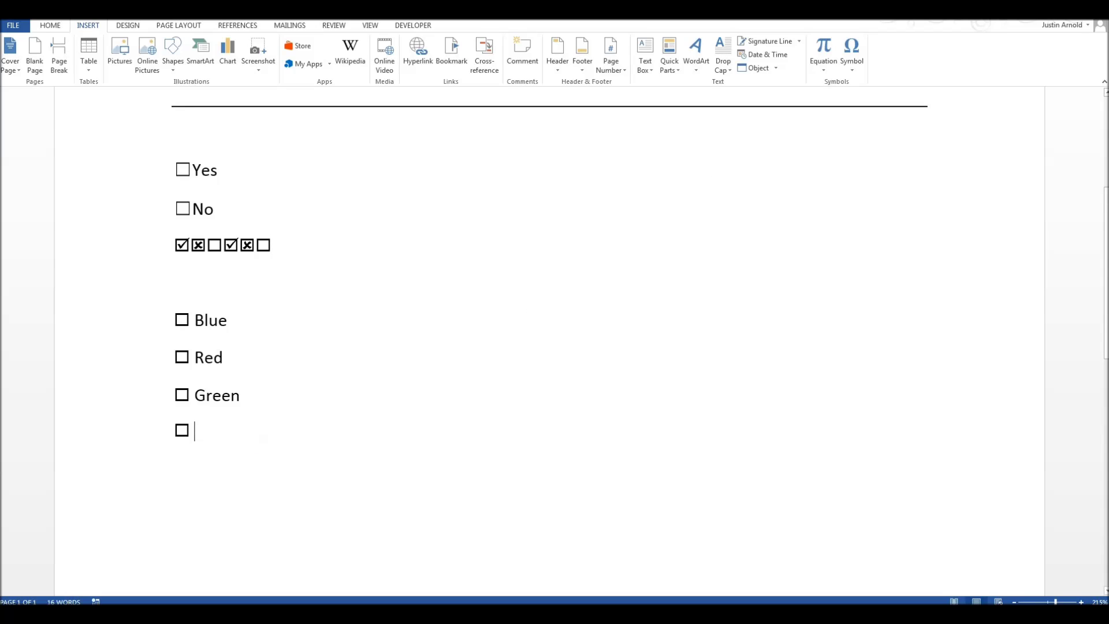